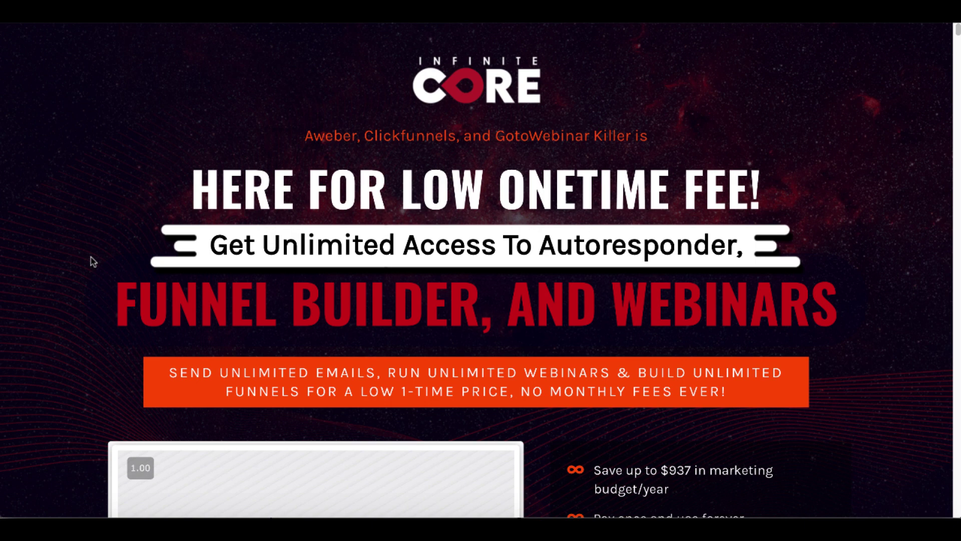
scroll(92, 261, "down", 1)
scroll(92, 261, "down", 1)
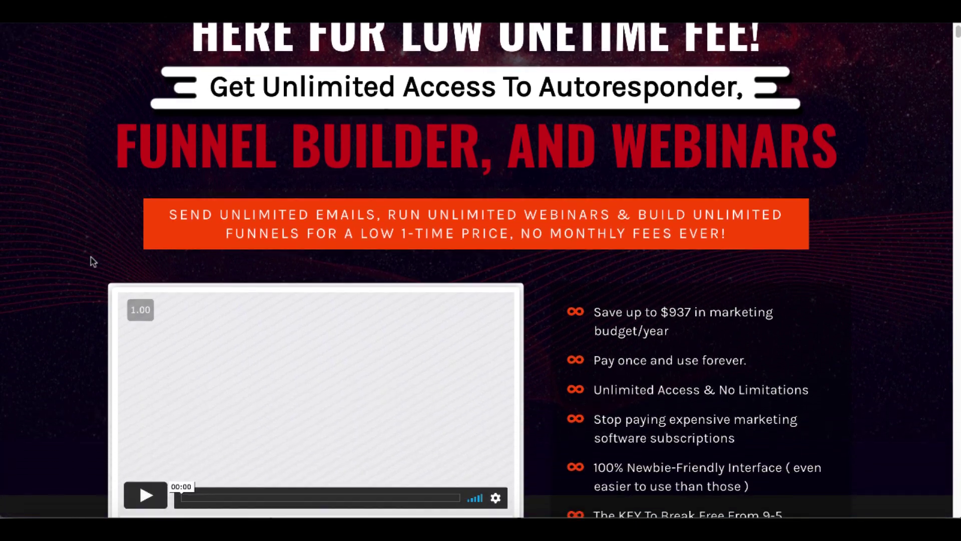
scroll(92, 261, "down", 1)
scroll(92, 260, "down", 1)
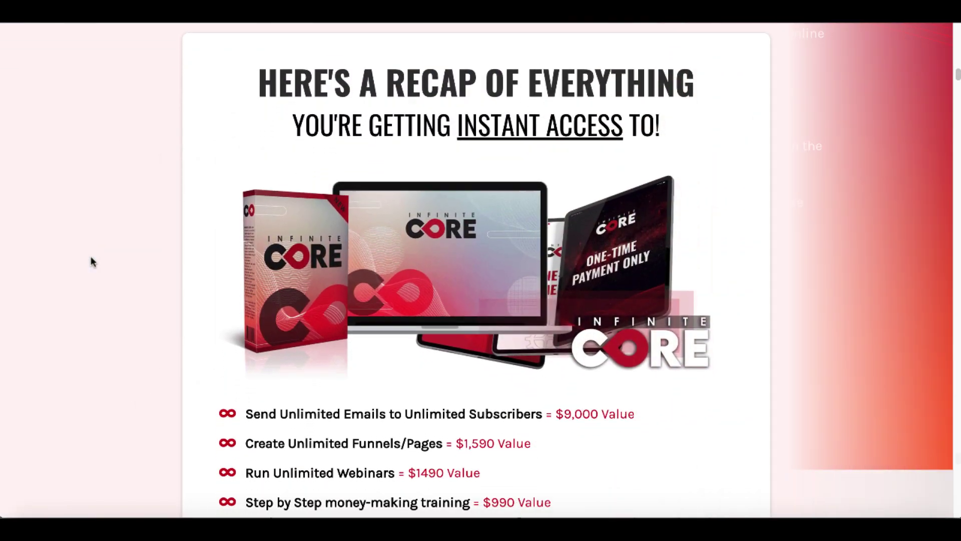
scroll(92, 262, "down", 1)
scroll(92, 261, "down", 3)
scroll(92, 261, "down", 2)
scroll(91, 262, "down", 1)
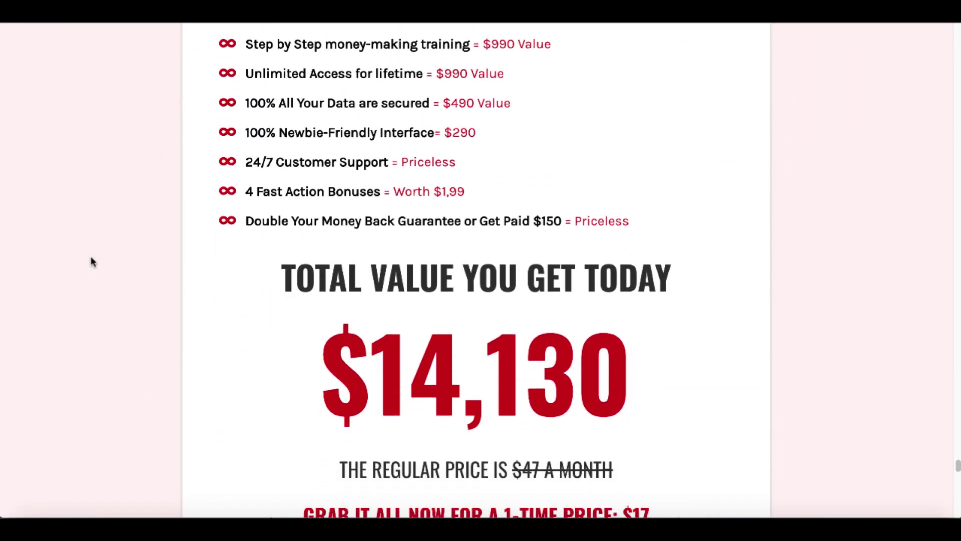
scroll(91, 261, "down", 1)
scroll(92, 262, "down", 1)
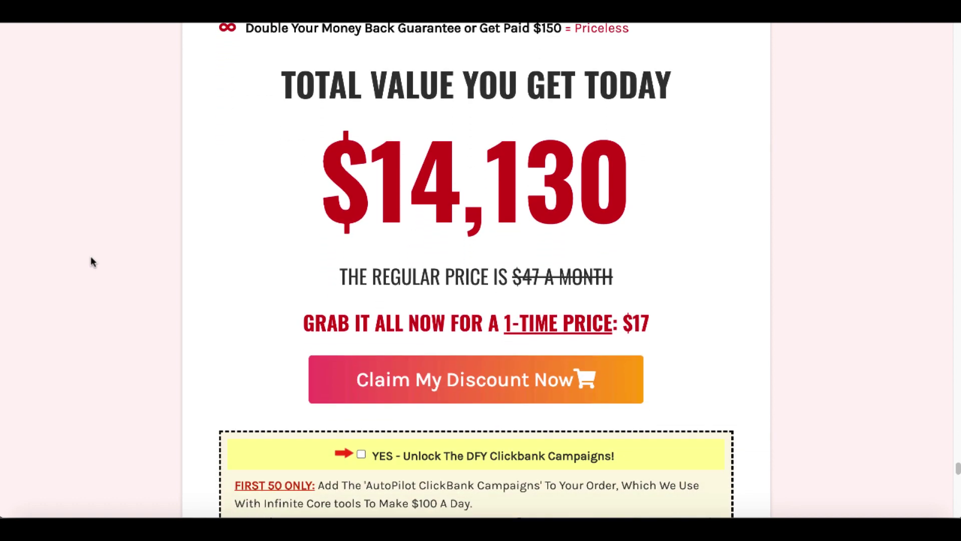
scroll(91, 261, "down", 2)
scroll(92, 261, "down", 2)
scroll(92, 262, "down", 2)
scroll(92, 261, "down", 1)
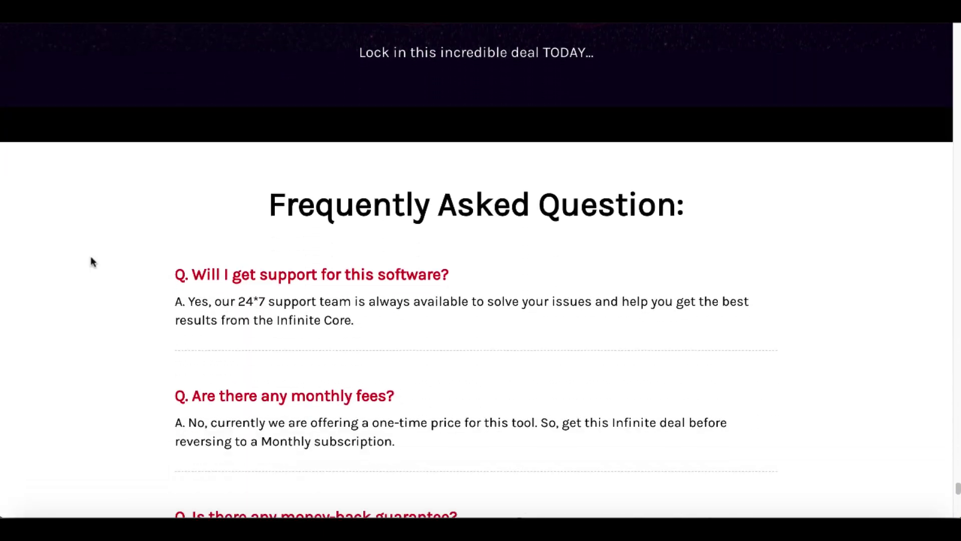
scroll(91, 261, "down", 1)
scroll(91, 261, "down", 1)
scroll(92, 262, "down", 1)
scroll(92, 261, "down", 3)
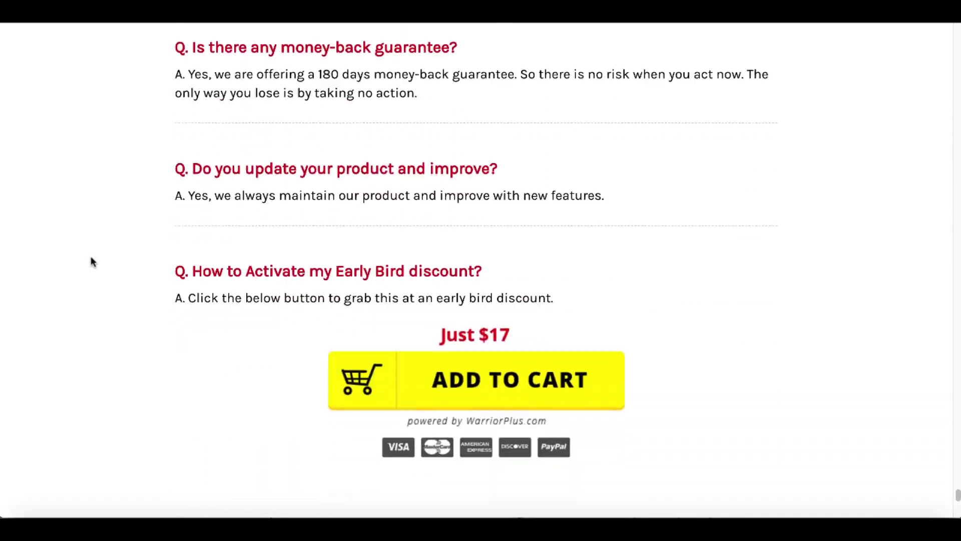
scroll(92, 262, "down", 1)
scroll(93, 262, "down", 3)
scroll(92, 262, "down", 1)
scroll(91, 261, "down", 1)
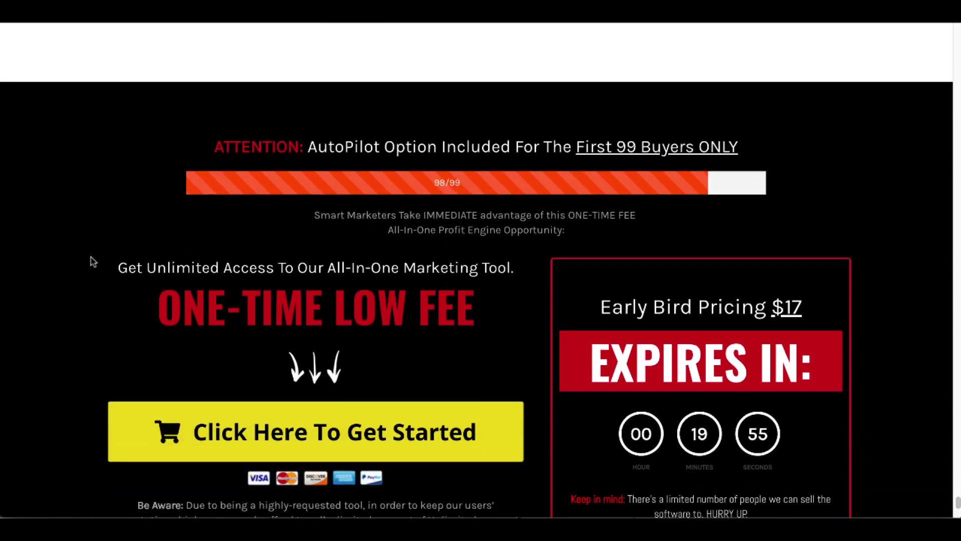
scroll(92, 262, "down", 2)
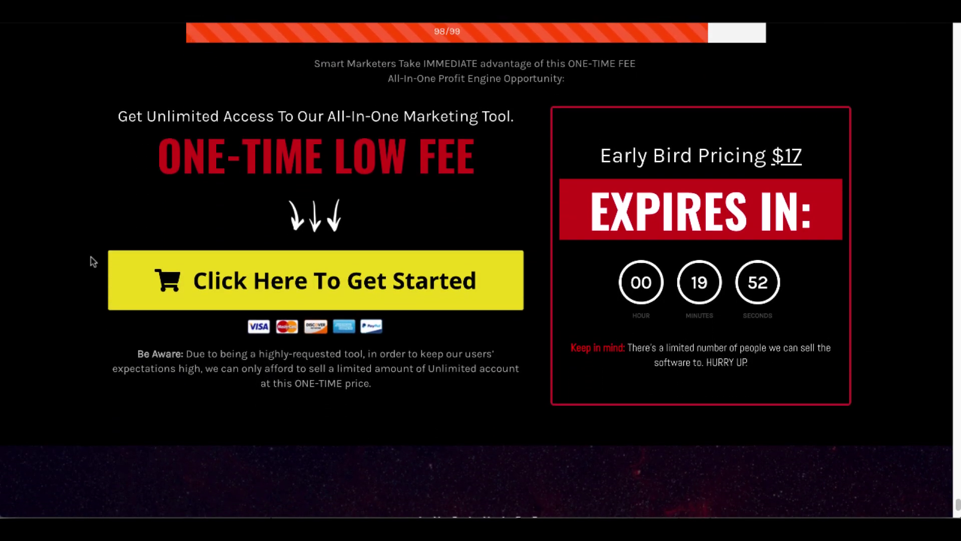
scroll(92, 262, "down", 1)
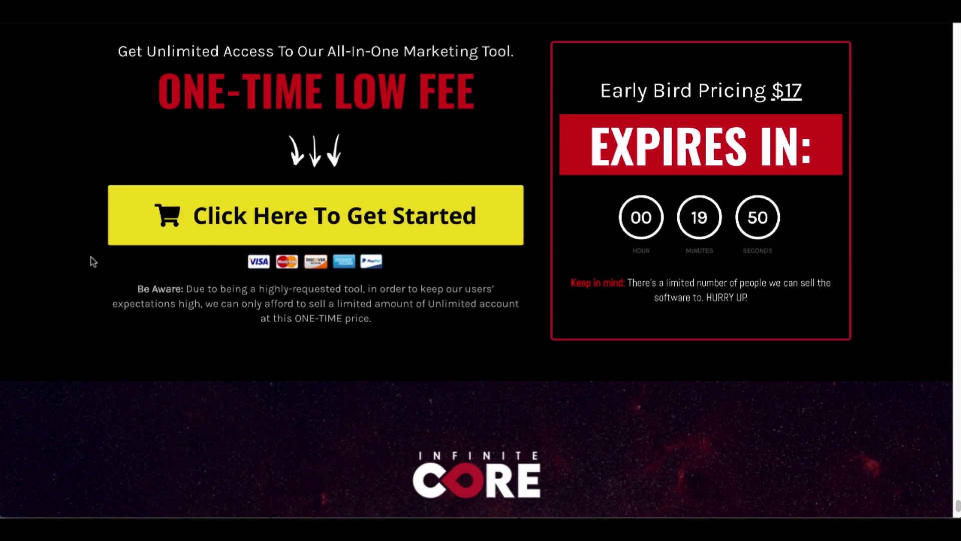
scroll(91, 262, "down", 1)
scroll(92, 261, "down", 1)
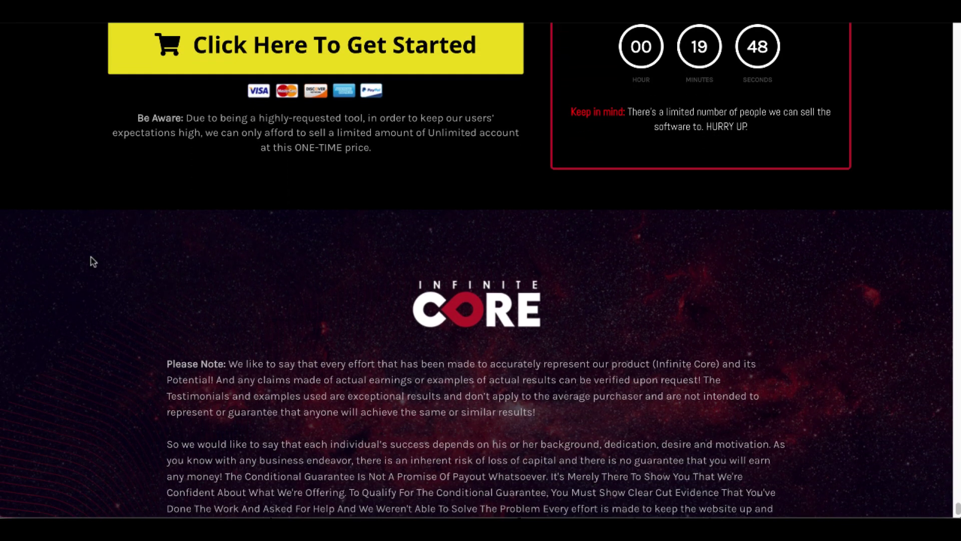
scroll(92, 261, "down", 1)
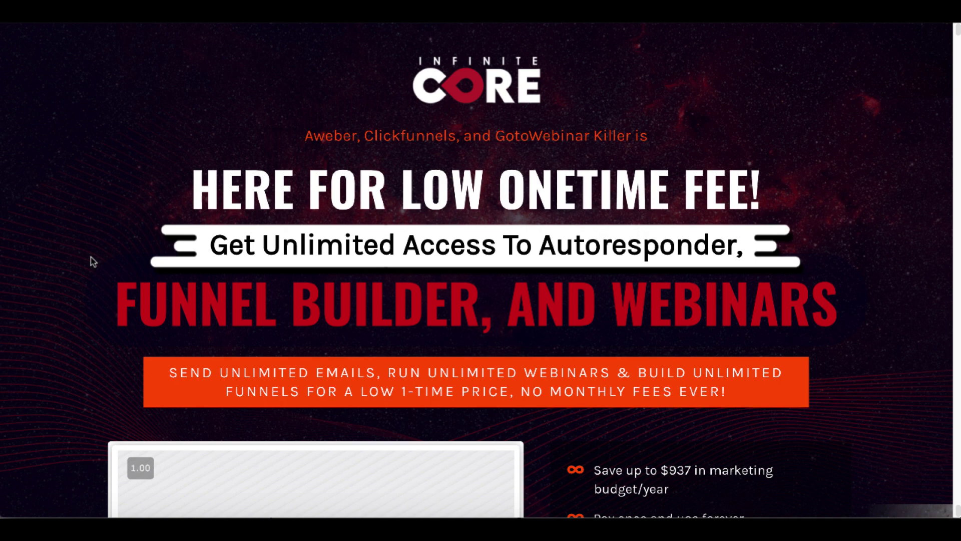
scroll(93, 261, "down", 2)
scroll(93, 261, "down", 1)
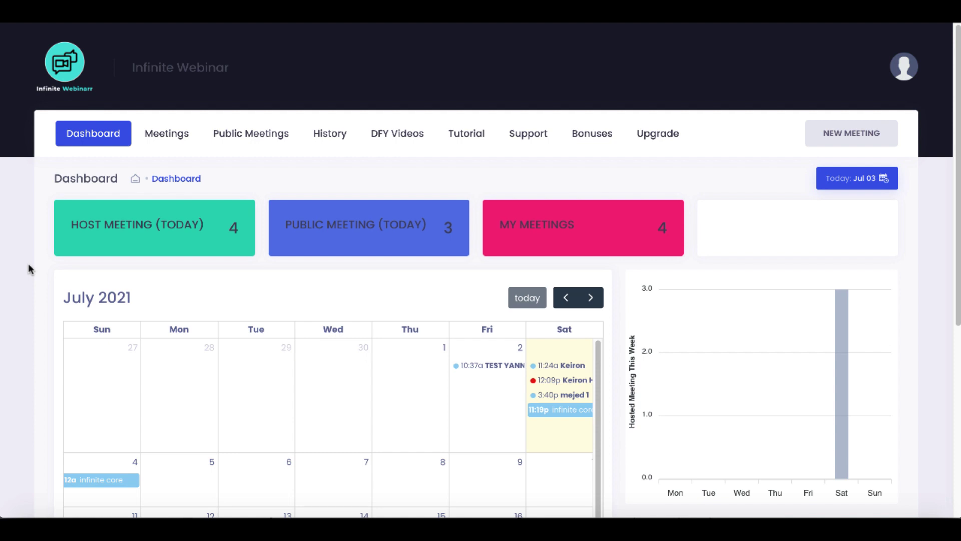
scroll(29, 264, "down", 2)
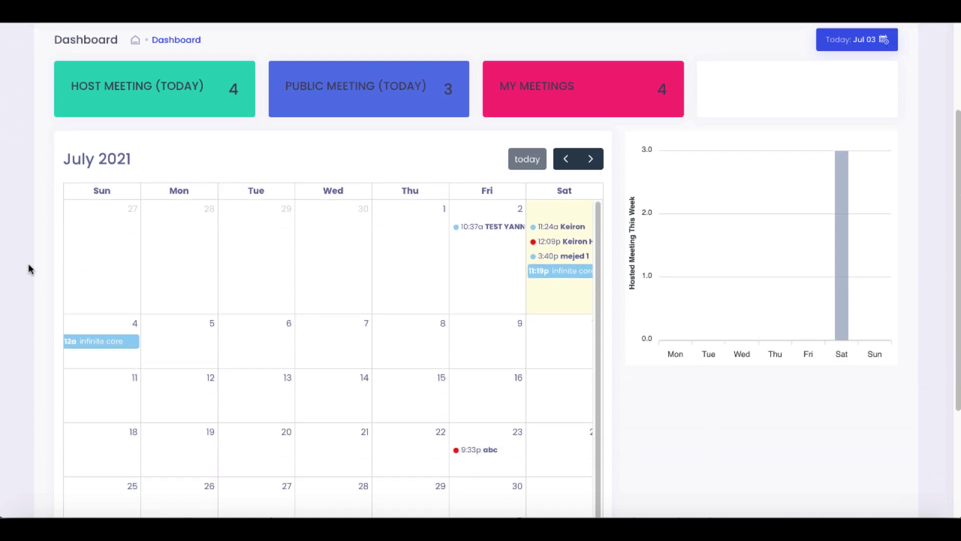
scroll(28, 264, "down", 2)
scroll(28, 264, "up", 4)
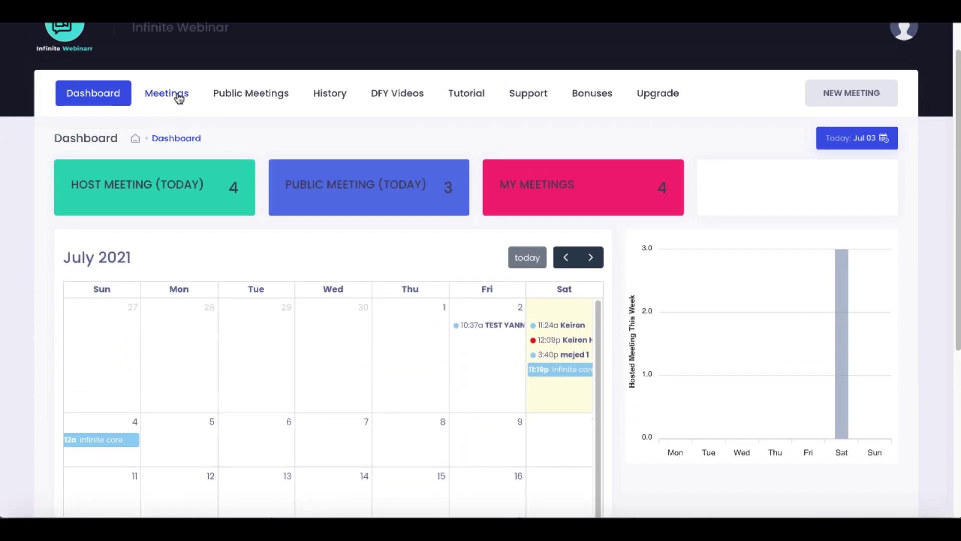
- Browse the Meetings, Public Meetings and History lists in Infinite Webinar
left_click(177, 99)
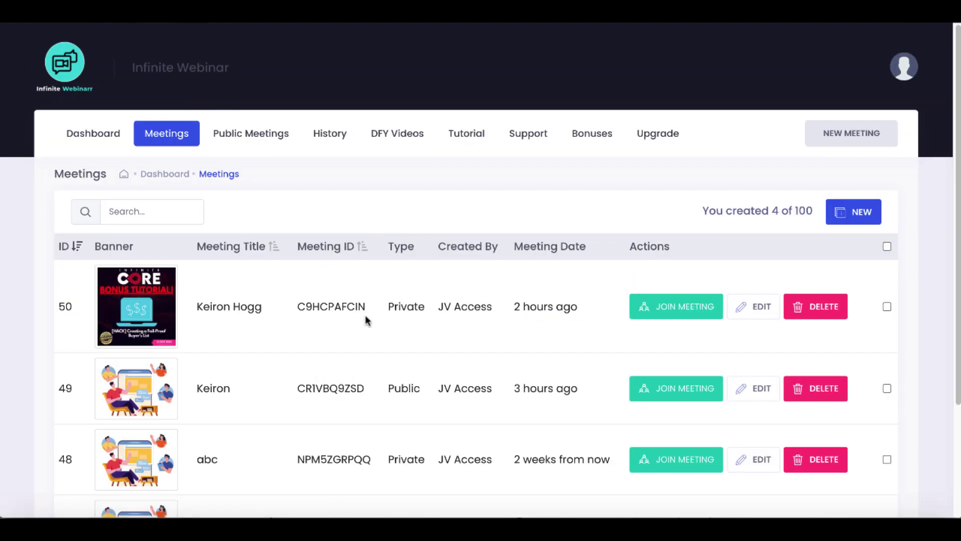
left_click(260, 140)
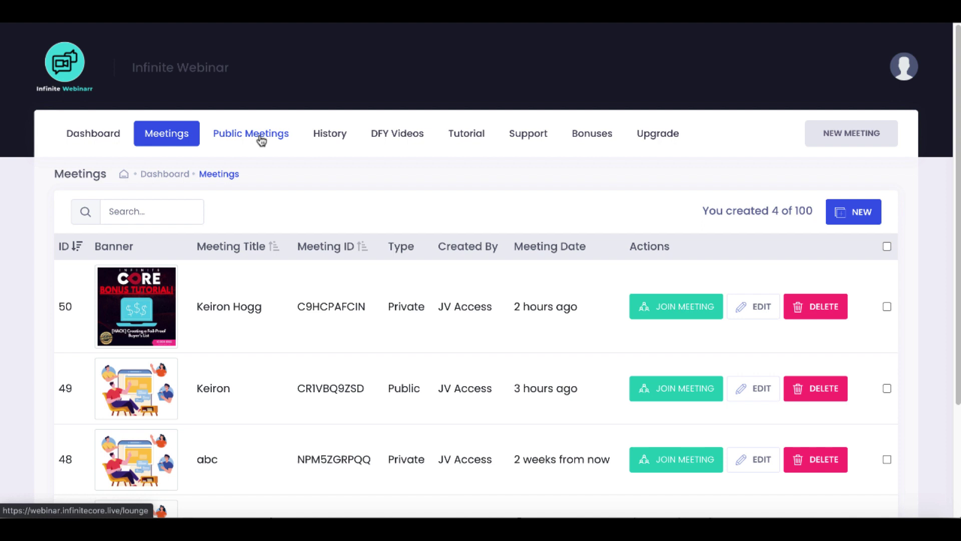
left_click(342, 139)
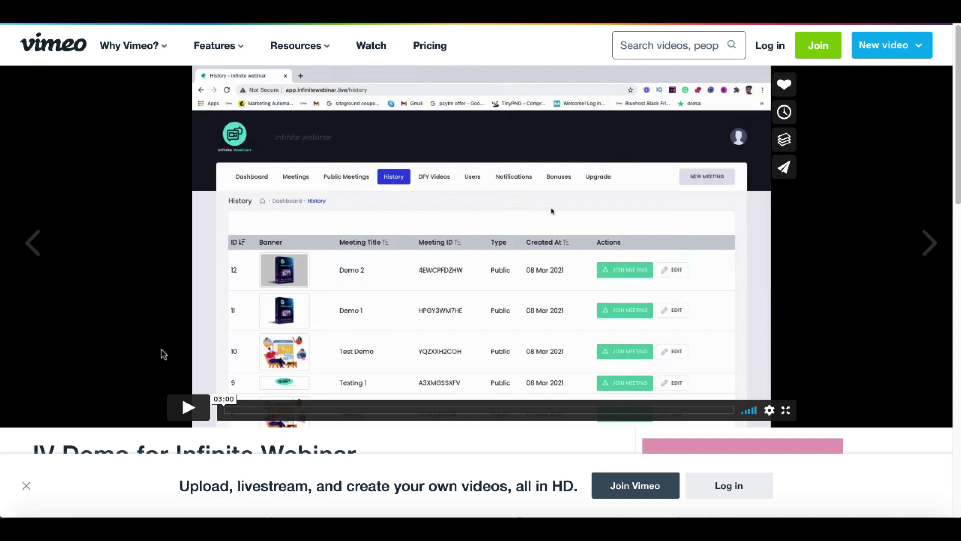
scroll(163, 354, "down", 2)
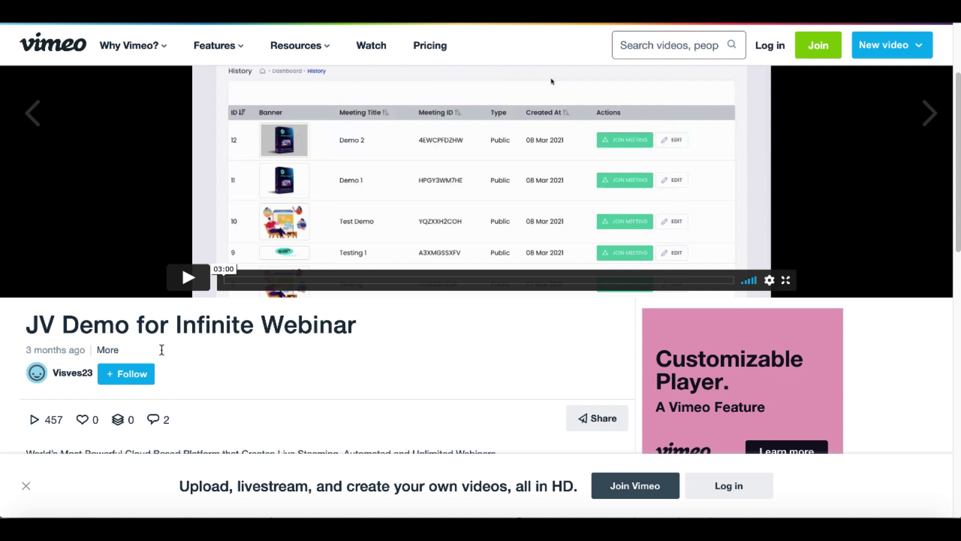
scroll(163, 351, "down", 2)
scroll(160, 349, "down", 1)
scroll(160, 350, "down", 2)
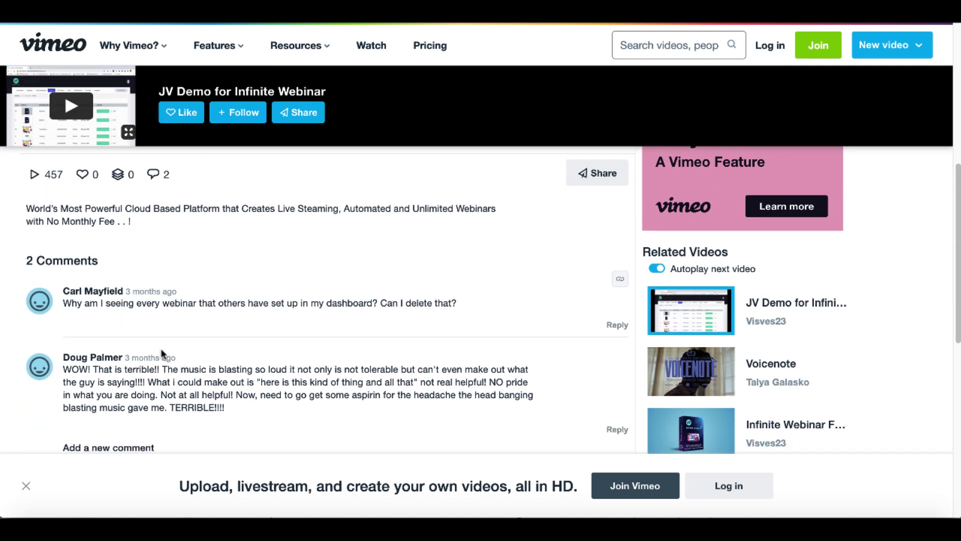
scroll(25, 346, "down", 1)
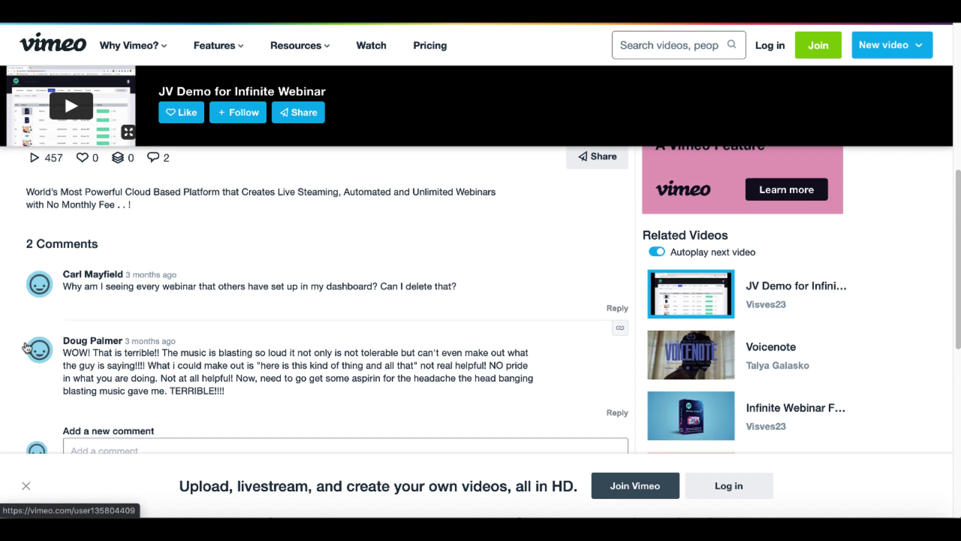
scroll(27, 347, "up", 5)
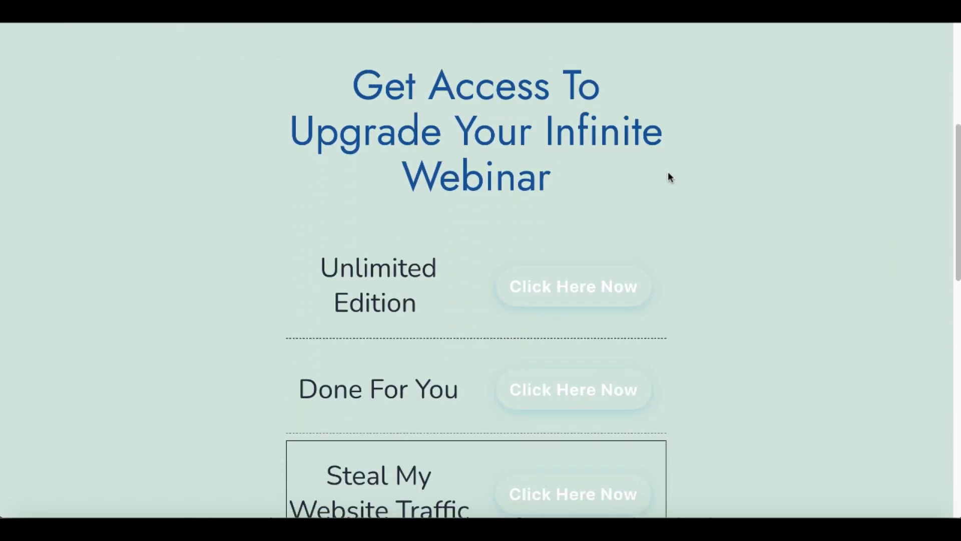
scroll(669, 177, "down", 1)
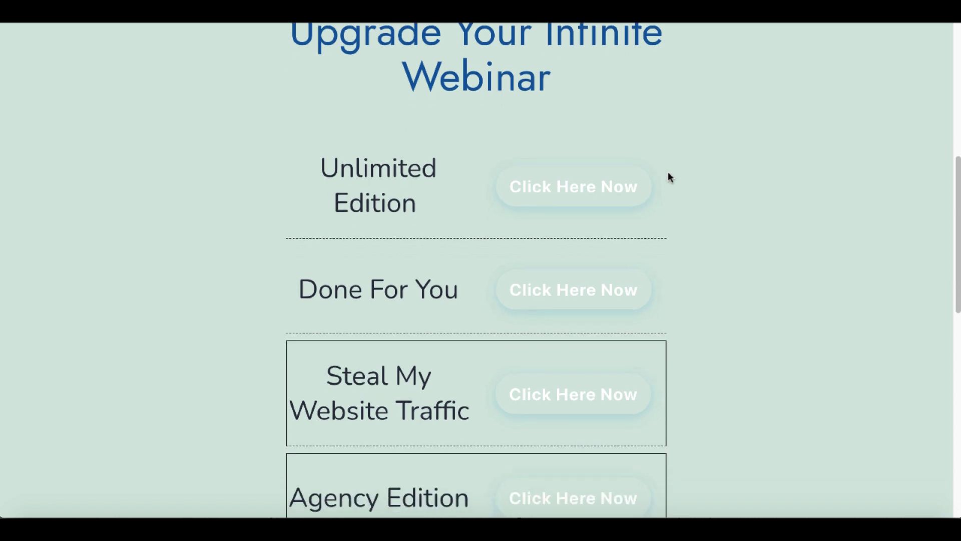
scroll(669, 177, "down", 1)
scroll(669, 178, "down", 1)
scroll(669, 177, "down", 1)
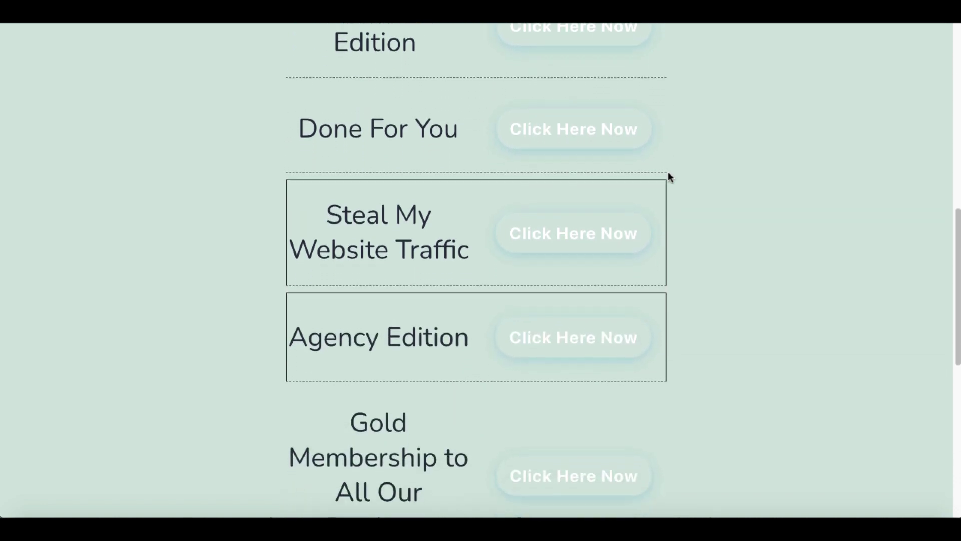
scroll(670, 177, "down", 1)
scroll(670, 177, "down", 1)
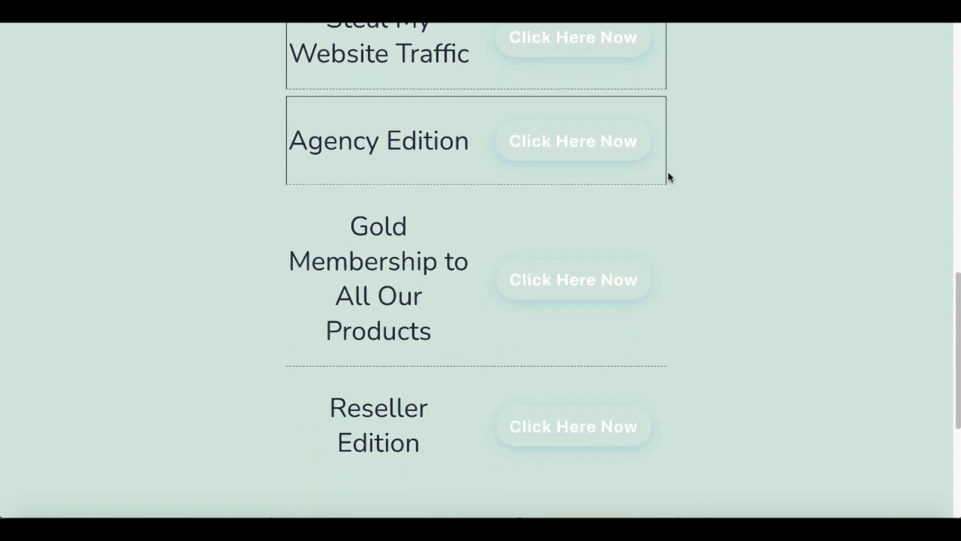
scroll(669, 178, "down", 1)
scroll(669, 177, "down", 1)
scroll(669, 178, "down", 1)
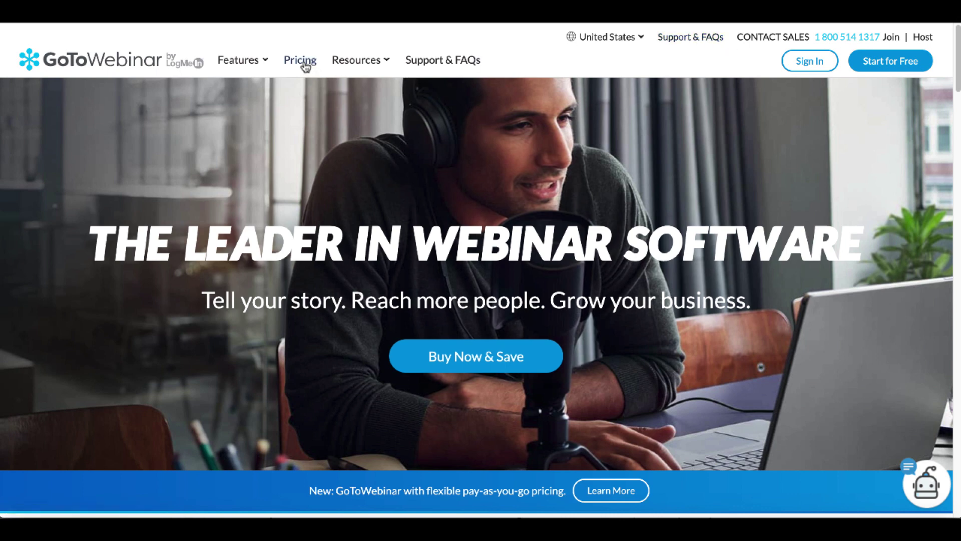
- Open the question chat on gotowebinar.com
left_click(928, 485)
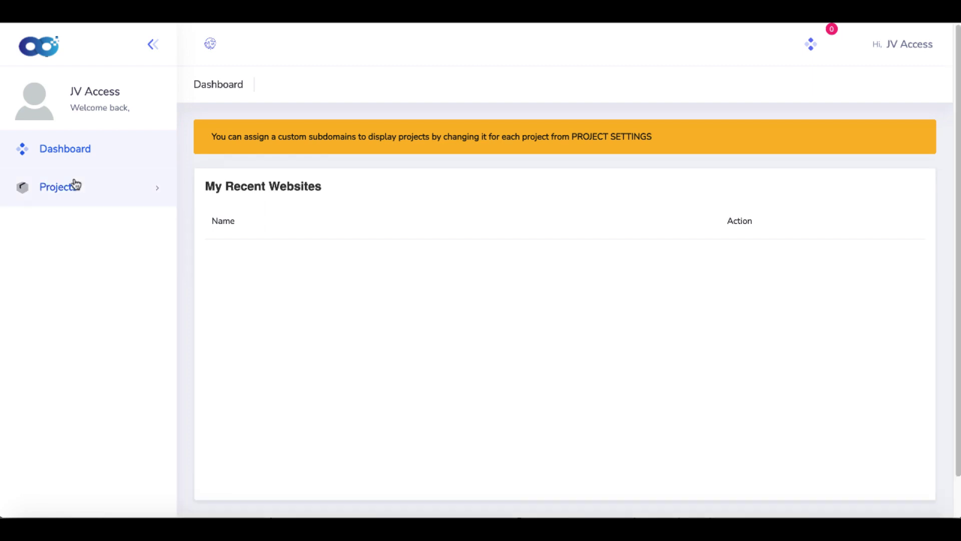
- Reload the Builder dashboard and add a new project from the Projects list
left_click(79, 151)
left_click(68, 192)
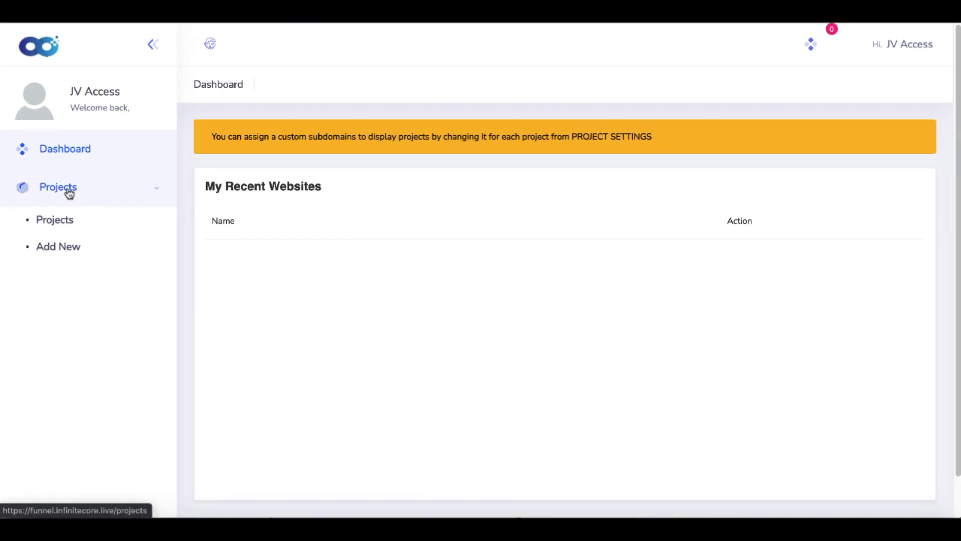
left_click(64, 224)
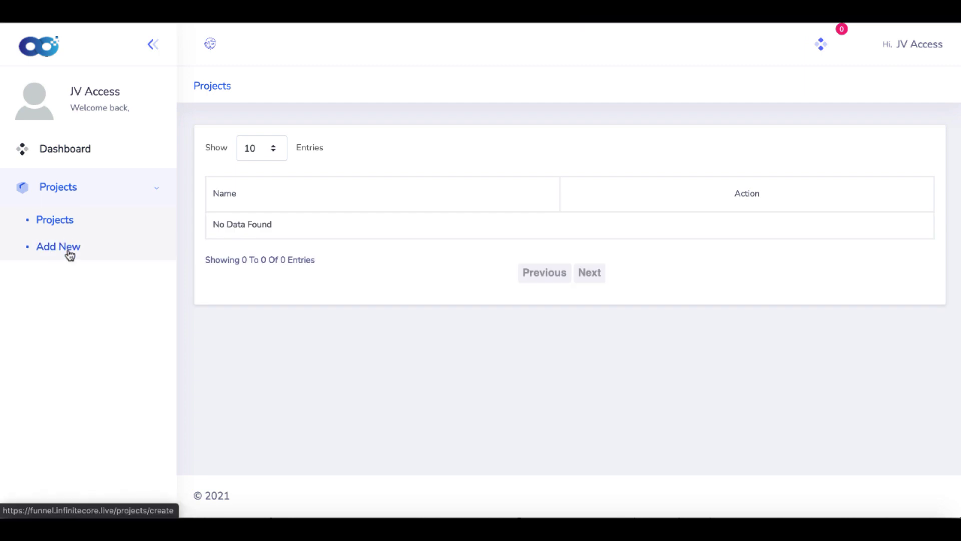
left_click(69, 255)
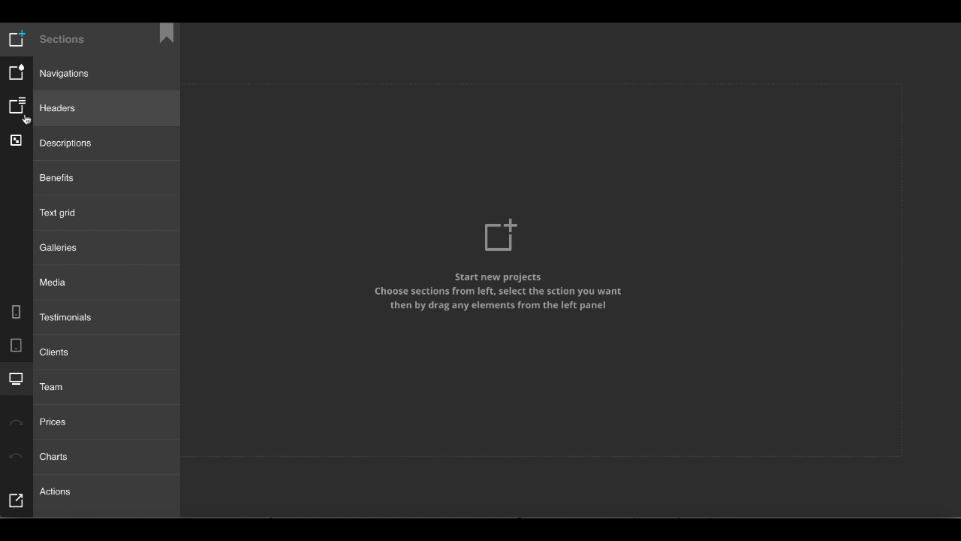
- Add the Beautiful investments header template to the page
left_click(61, 111)
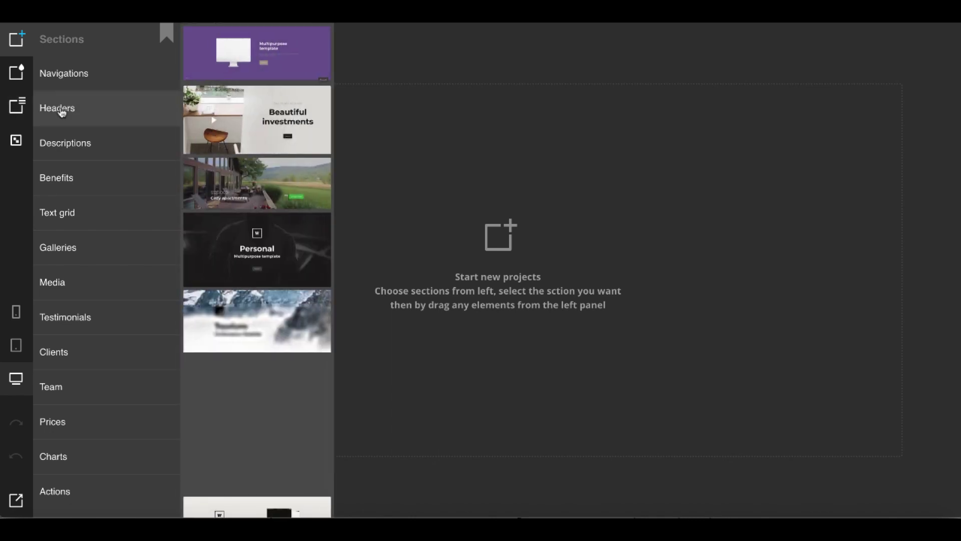
left_click(239, 111)
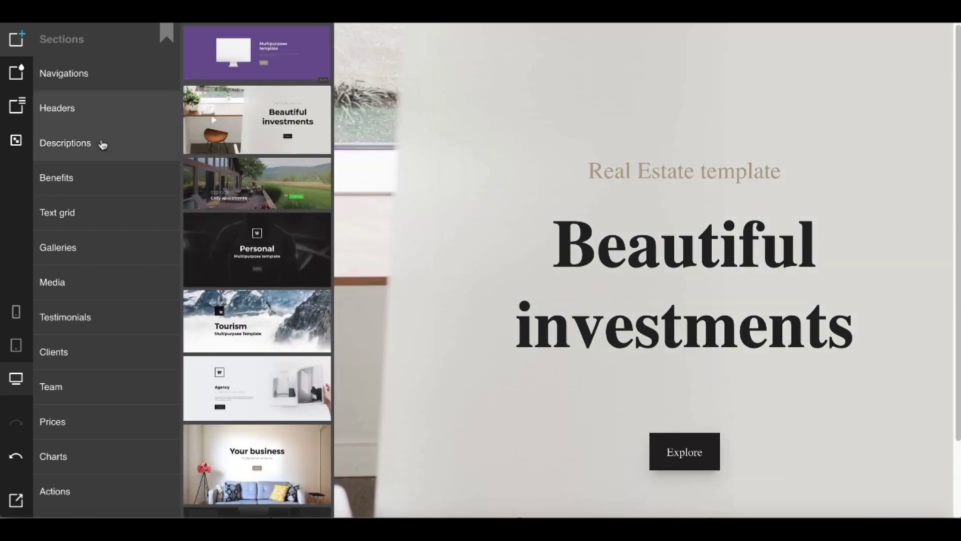
left_click(19, 150)
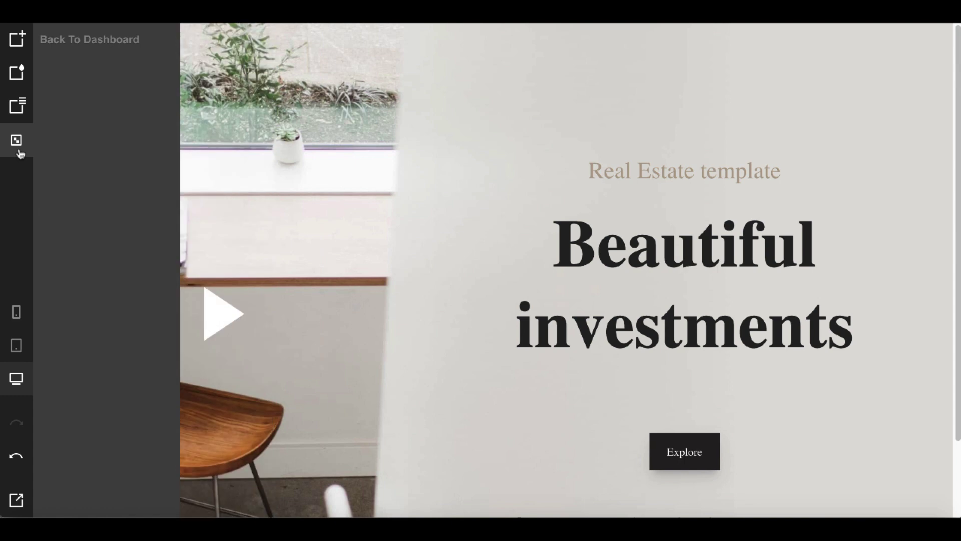
- Glance at the project pages, then preview the page at phone, tablet and desktop sizes
left_click(18, 112)
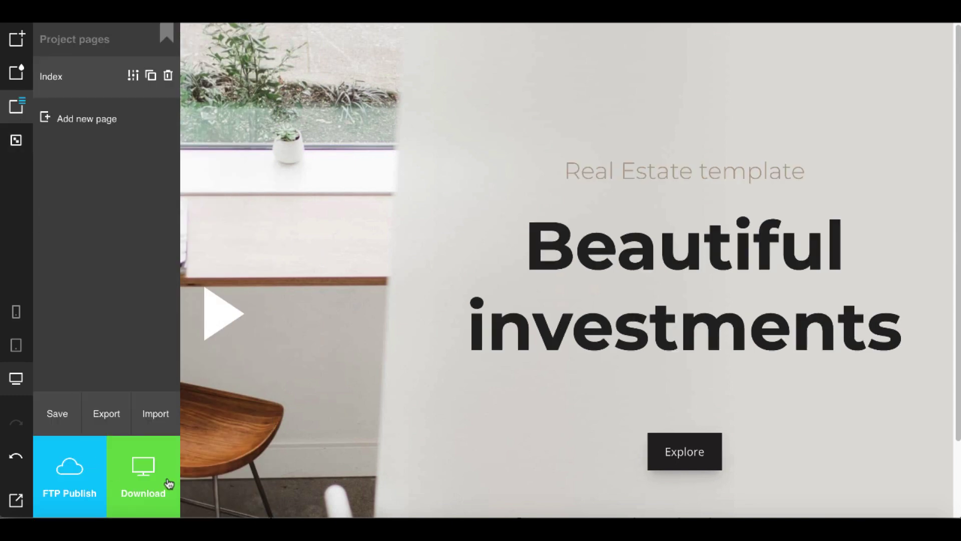
left_click(17, 141)
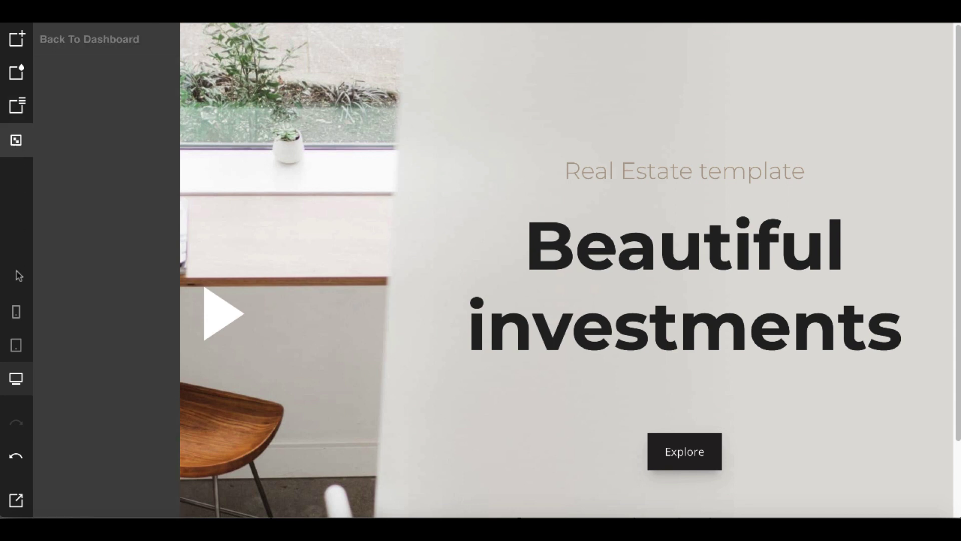
left_click(17, 312)
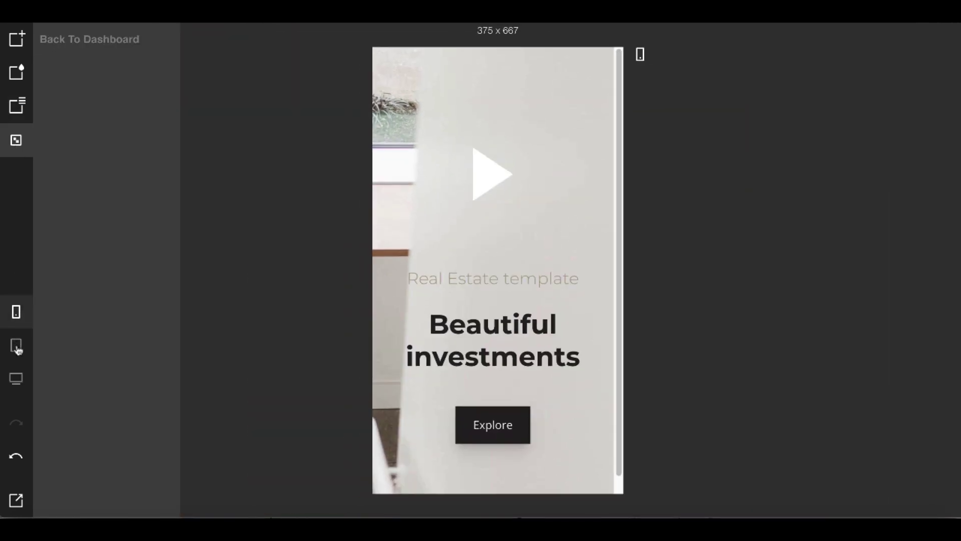
left_click(17, 346)
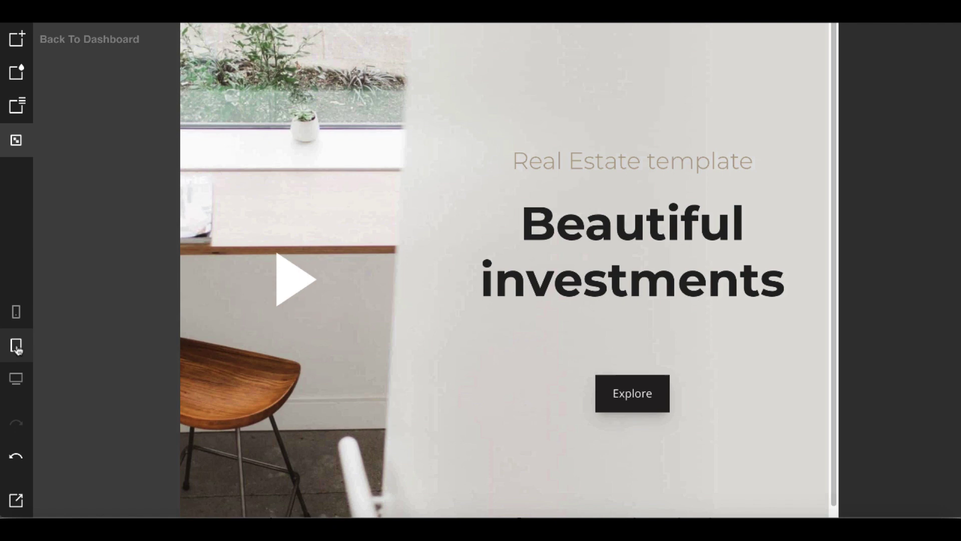
left_click(16, 378)
- Look over the section types, Global Style settings and project pages list
left_click(17, 40)
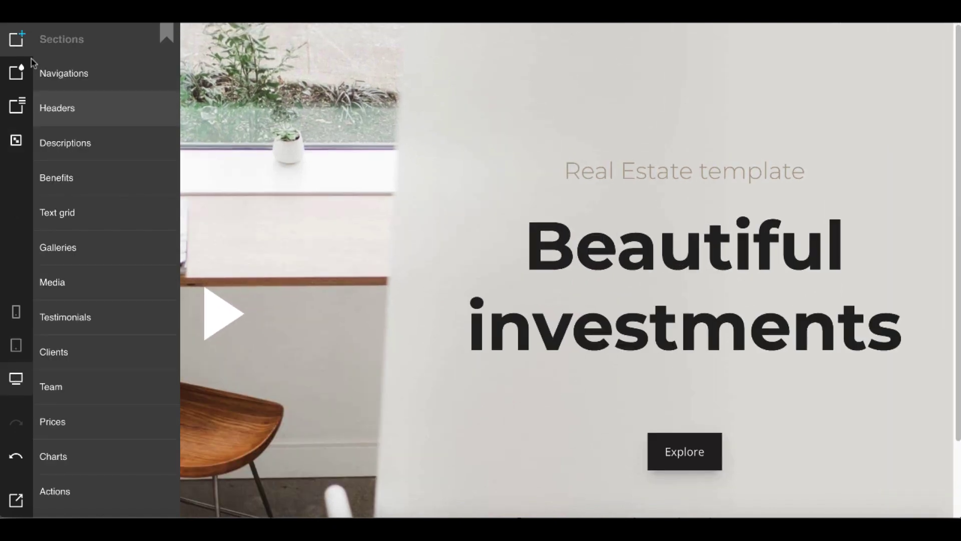
scroll(82, 293, "down", 1)
scroll(83, 298, "down", 3)
scroll(83, 297, "down", 3)
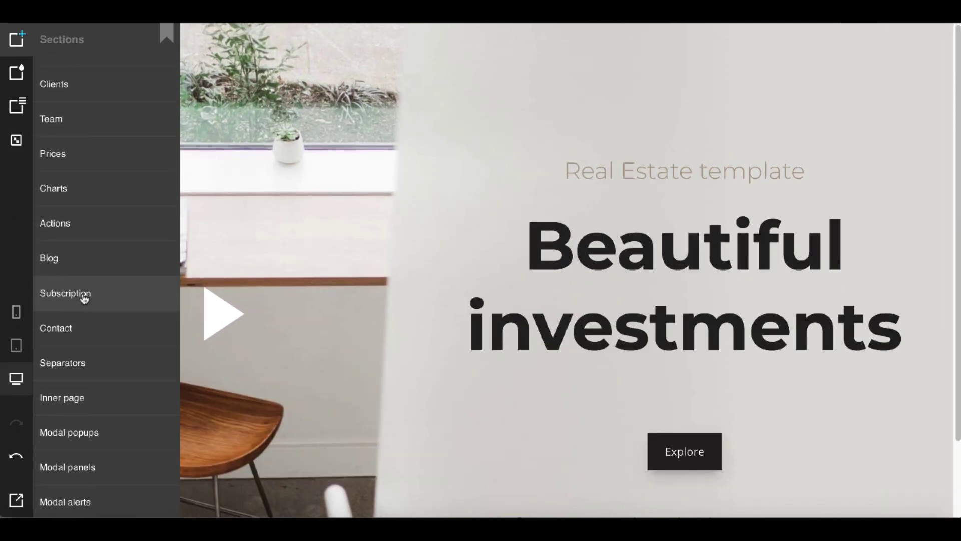
scroll(82, 296, "down", 2)
scroll(82, 293, "up", 1)
scroll(82, 293, "up", 8)
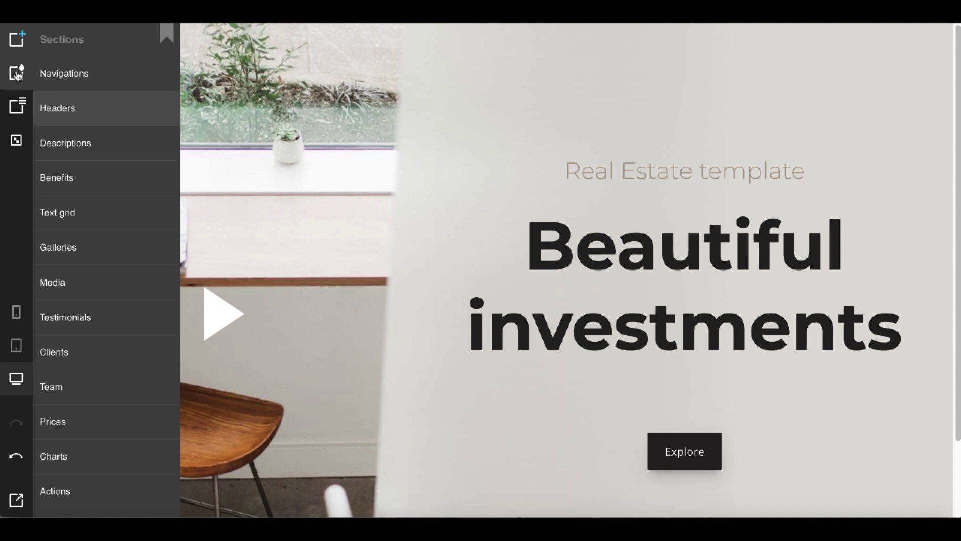
left_click(16, 74)
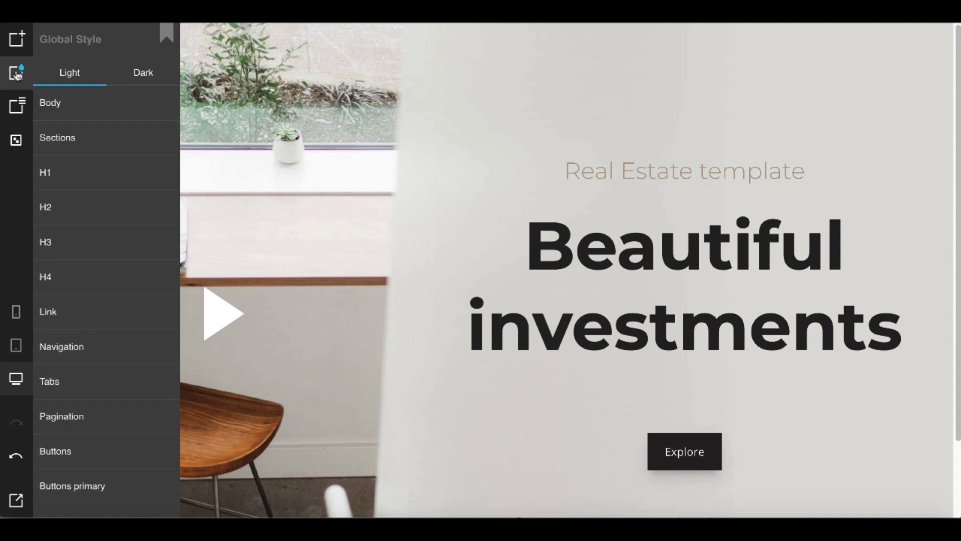
left_click(18, 108)
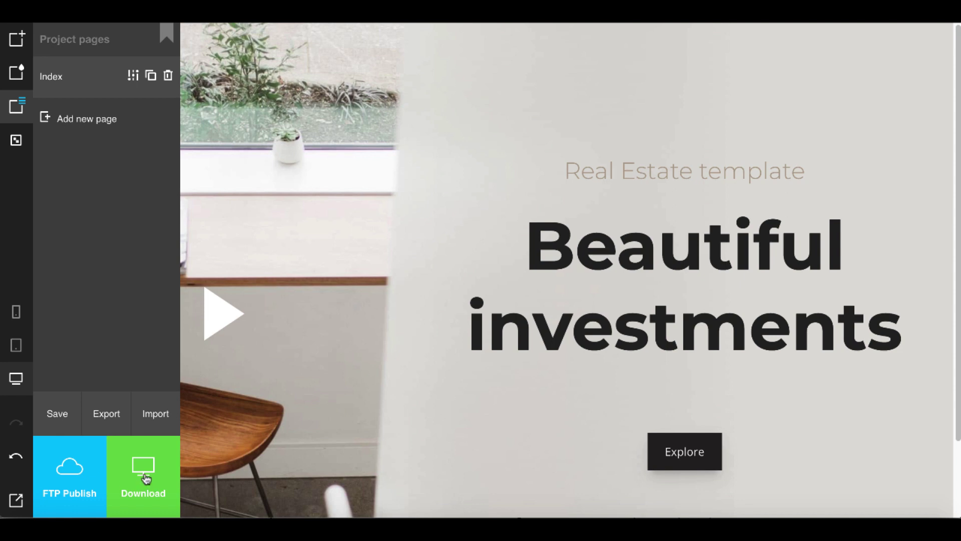
- Save the real estate project, dismiss the saving notice, and close the Project pages panel
left_click(64, 419)
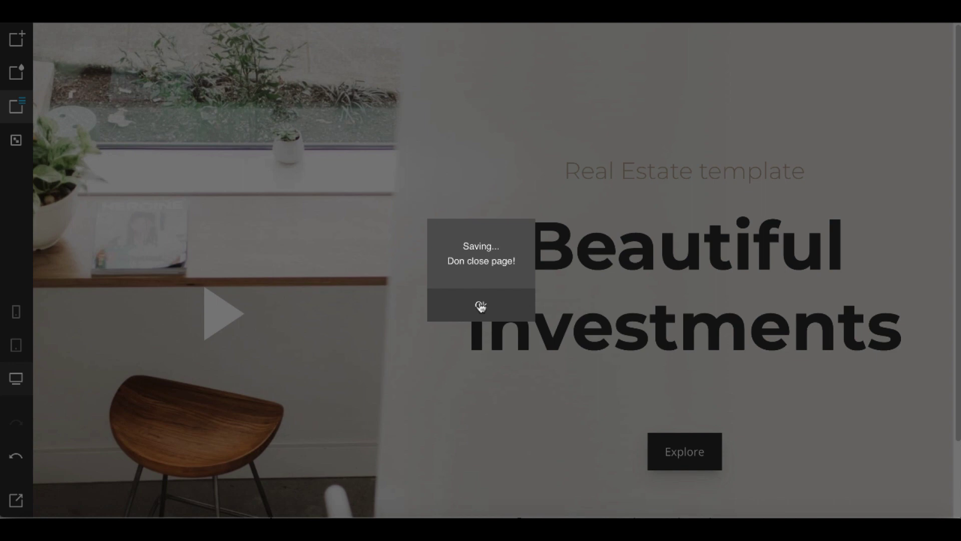
left_click(483, 308)
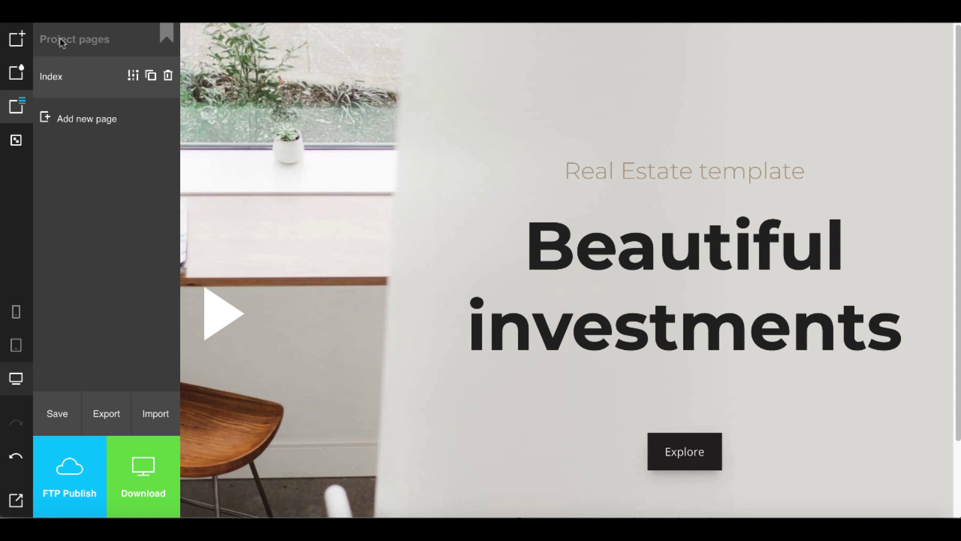
left_click(20, 504)
left_click(18, 508)
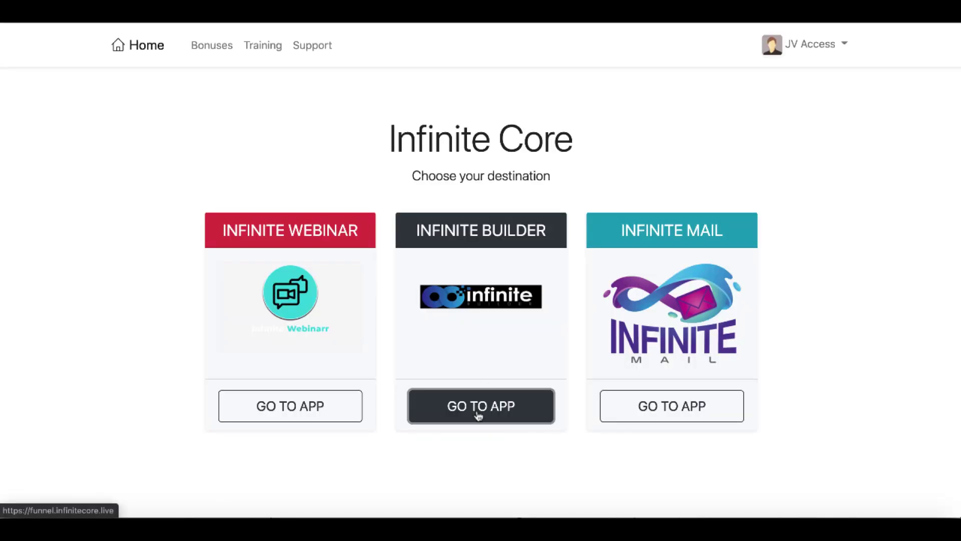
left_click(478, 414)
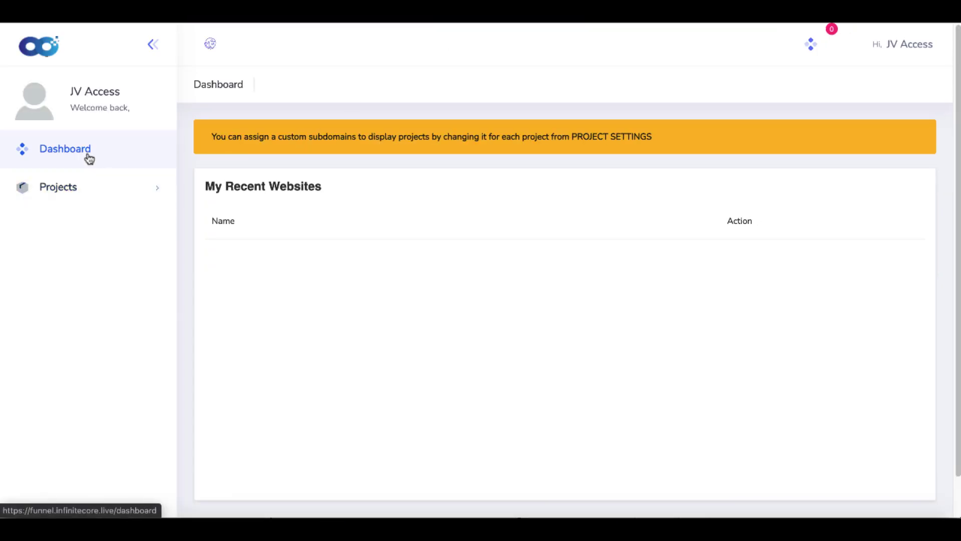
left_click(814, 50)
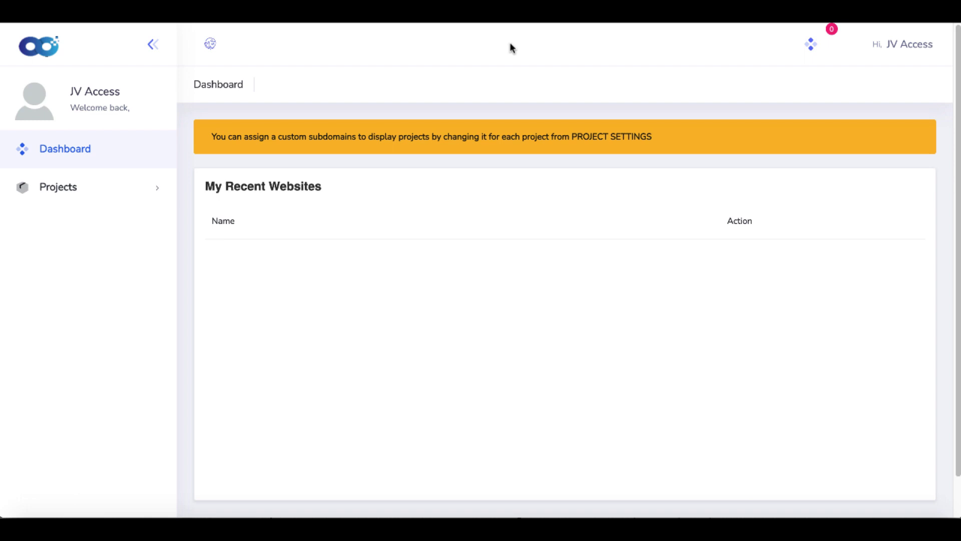
scroll(464, 382, "down", 1)
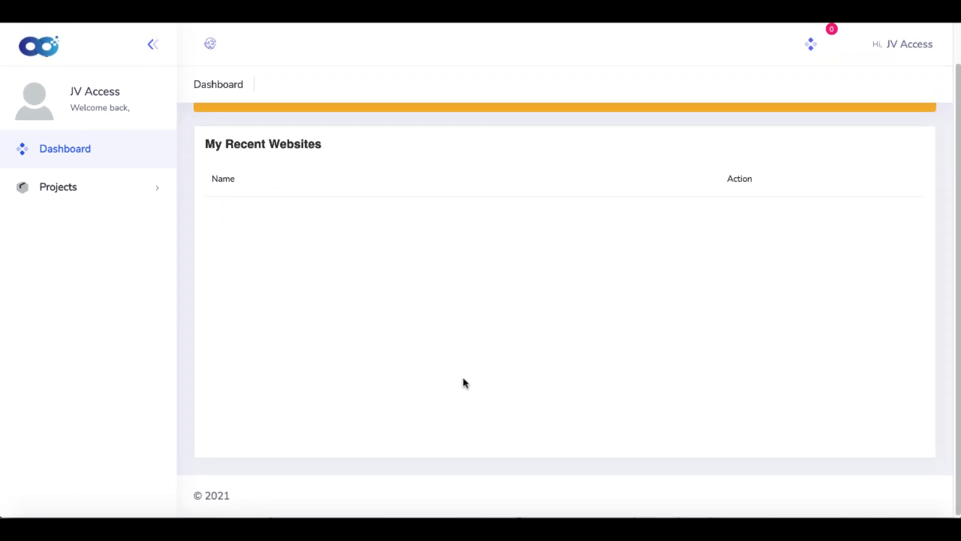
scroll(463, 382, "up", 1)
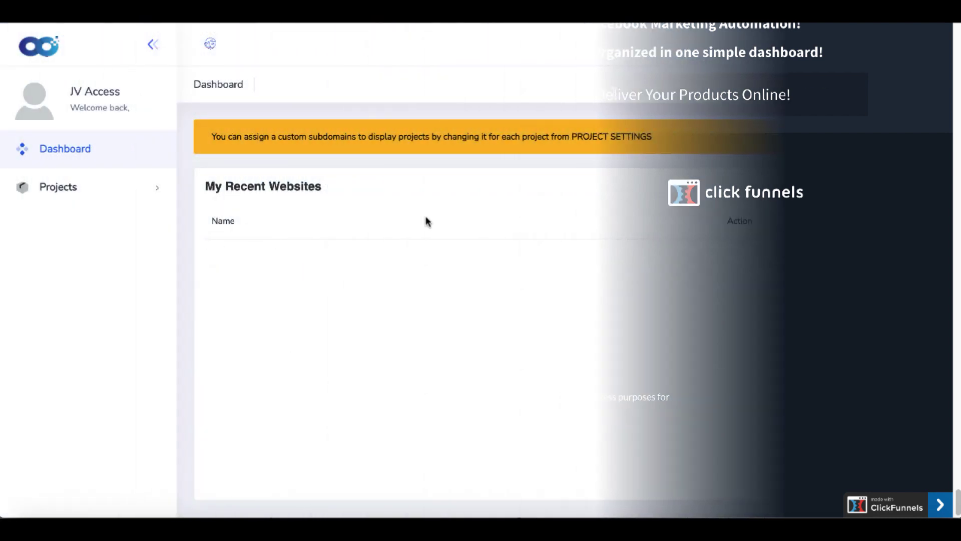
- Add a new project, dismiss the missing map key alert, and show its pages
left_click(77, 189)
left_click(65, 219)
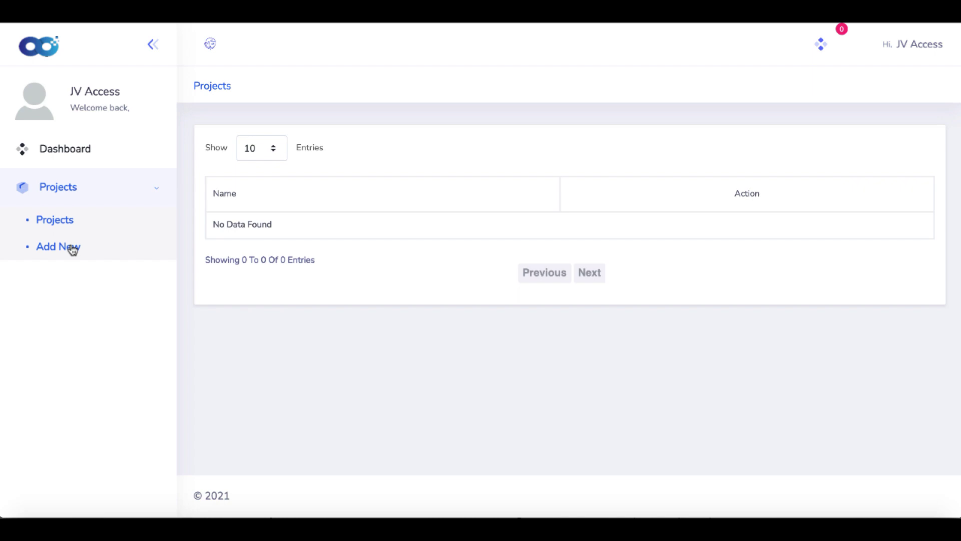
left_click(72, 248)
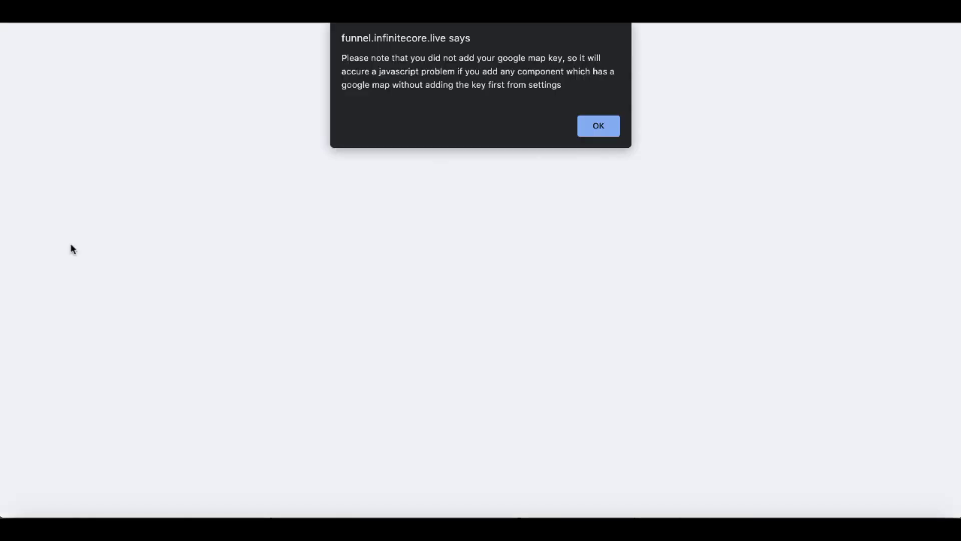
left_click(598, 126)
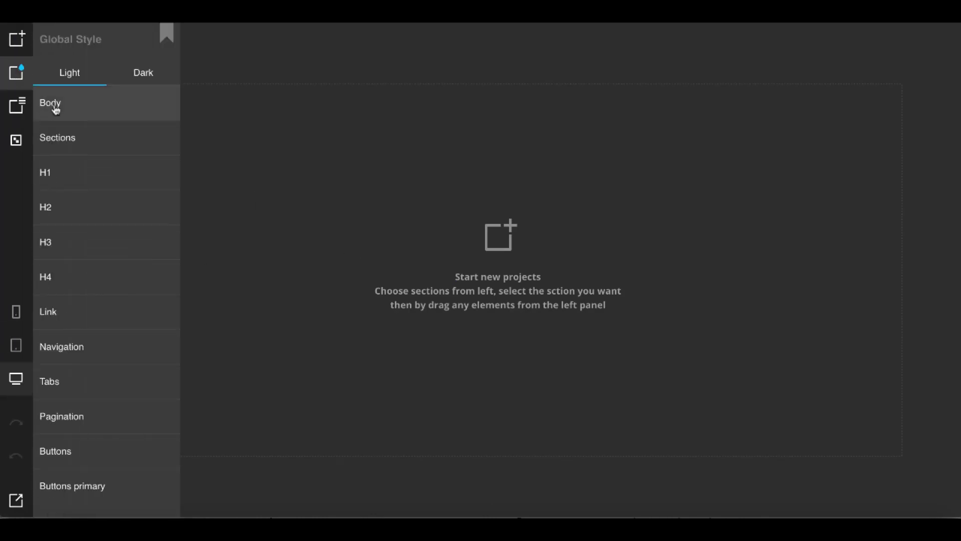
left_click(17, 107)
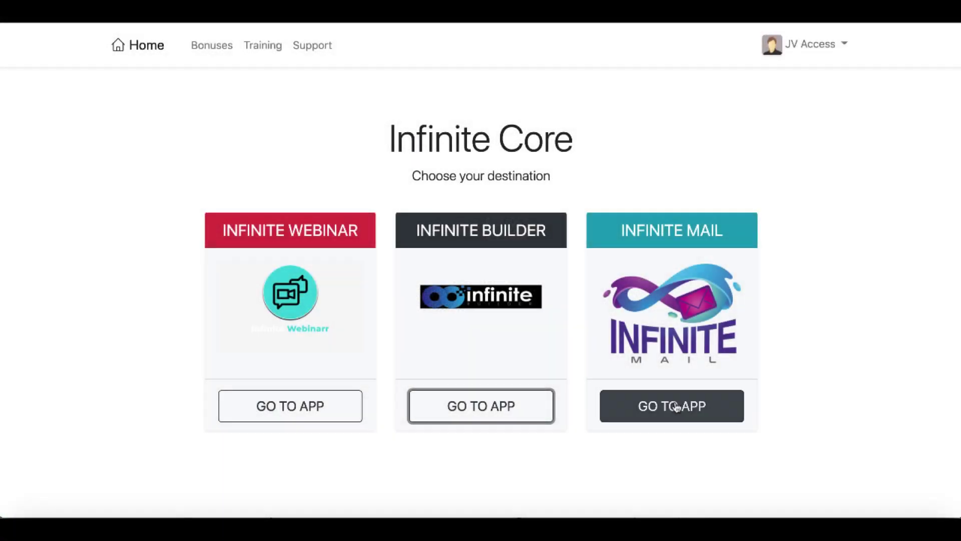
- Launch Infinite Mail from its GO TO APP button on the Infinite Core home page
left_click(676, 406)
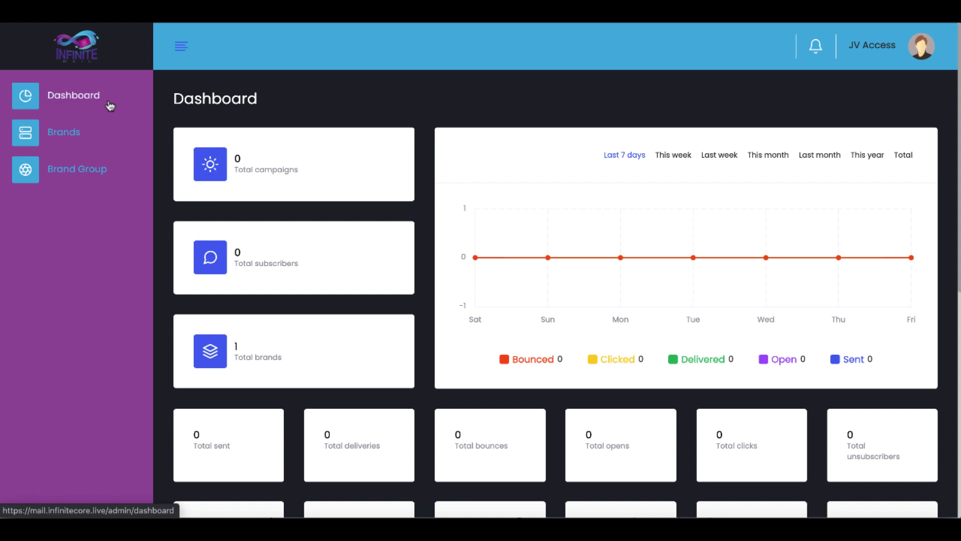
scroll(196, 227, "down", 5)
scroll(197, 228, "up", 5)
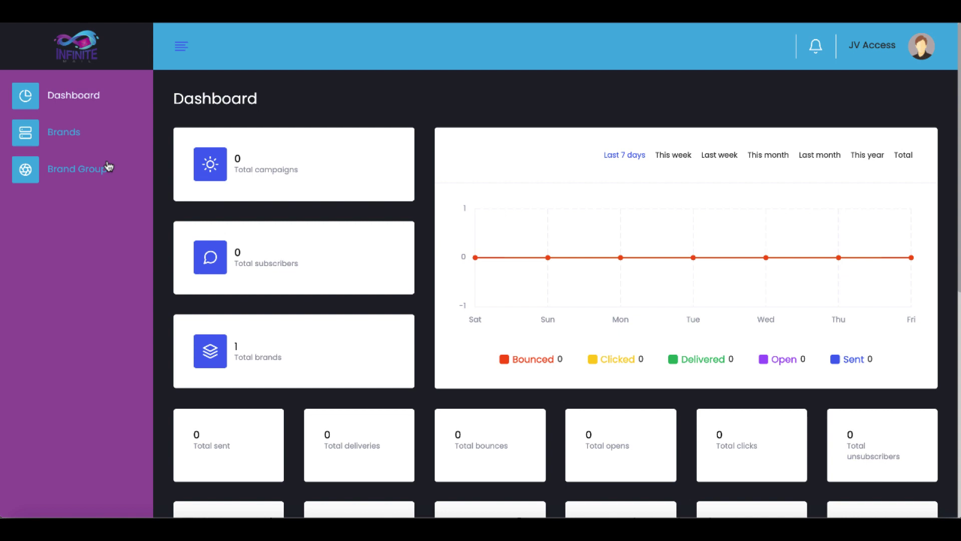
- Open the Brands list and try its Created date filter and column settings
left_click(77, 139)
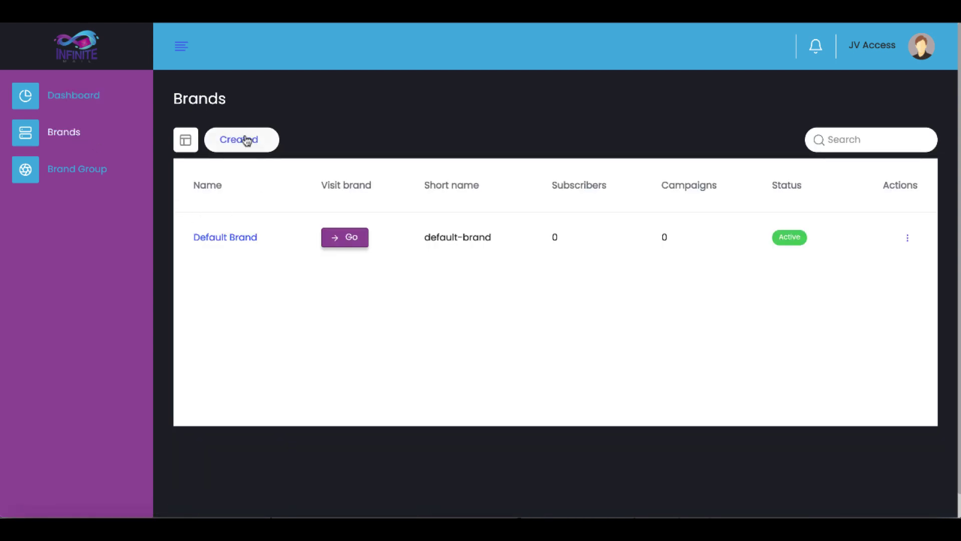
left_click(238, 143)
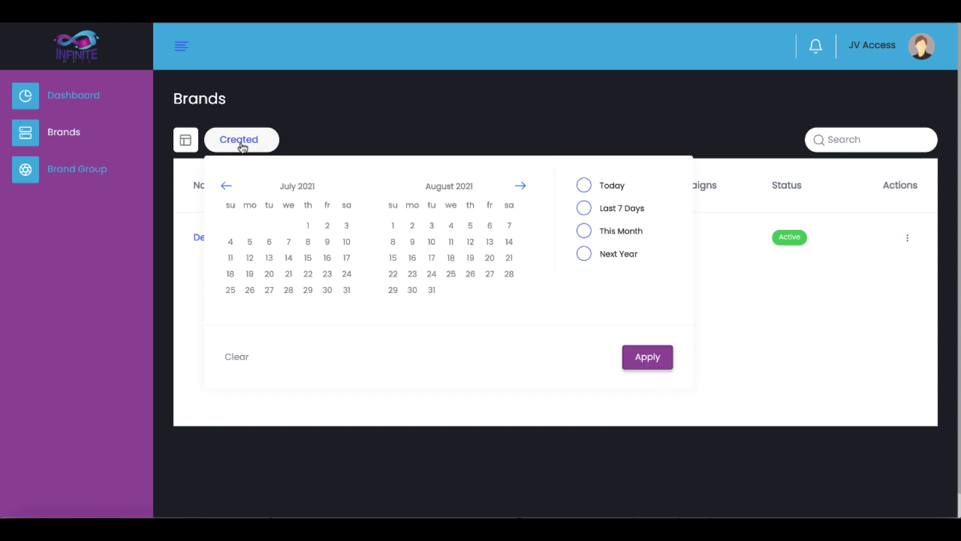
left_click(188, 143)
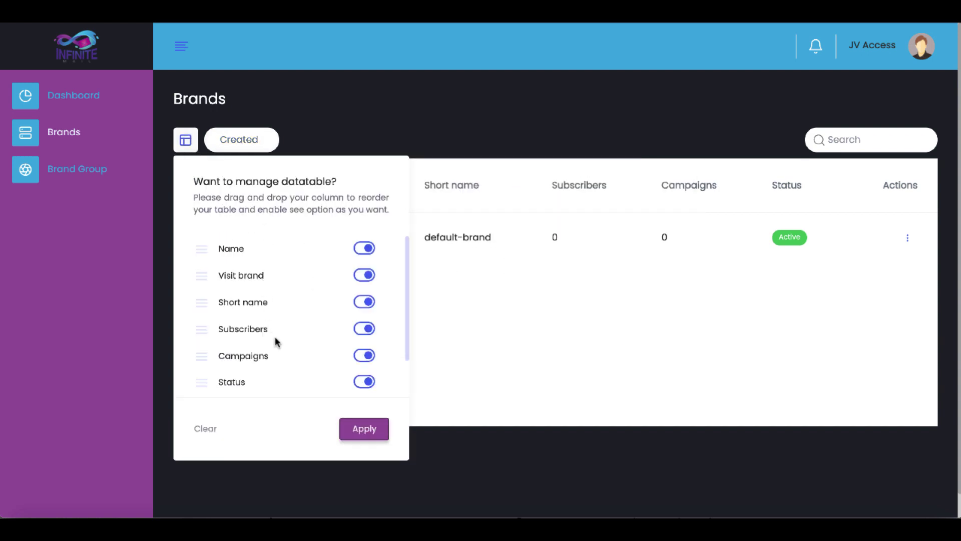
- Open the empty Brand Group page and collapse, then expand, the sidebar
left_click(90, 173)
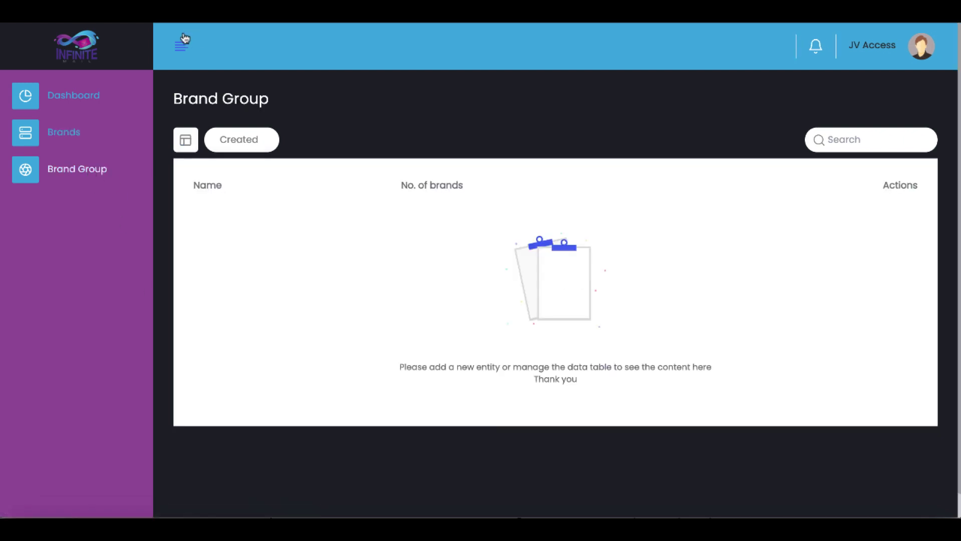
left_click(180, 47)
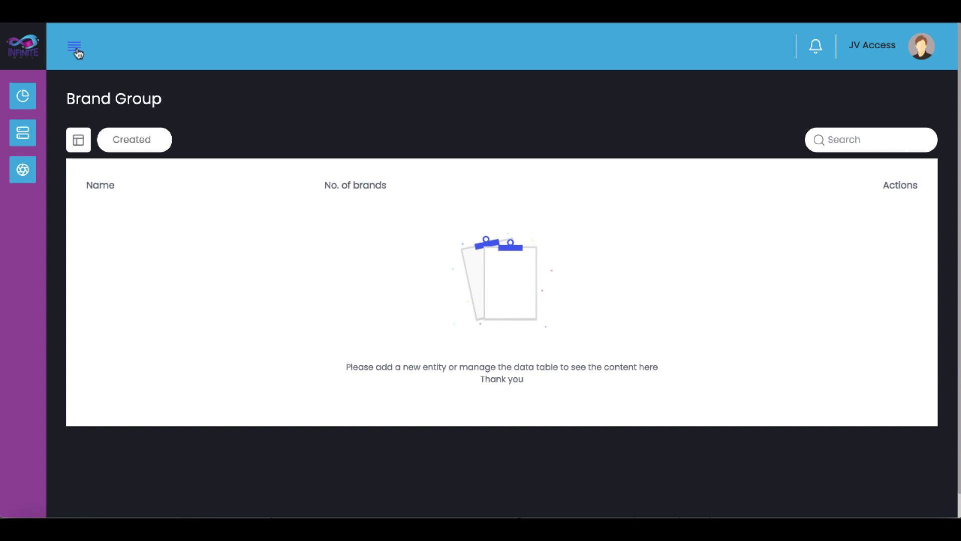
left_click(76, 50)
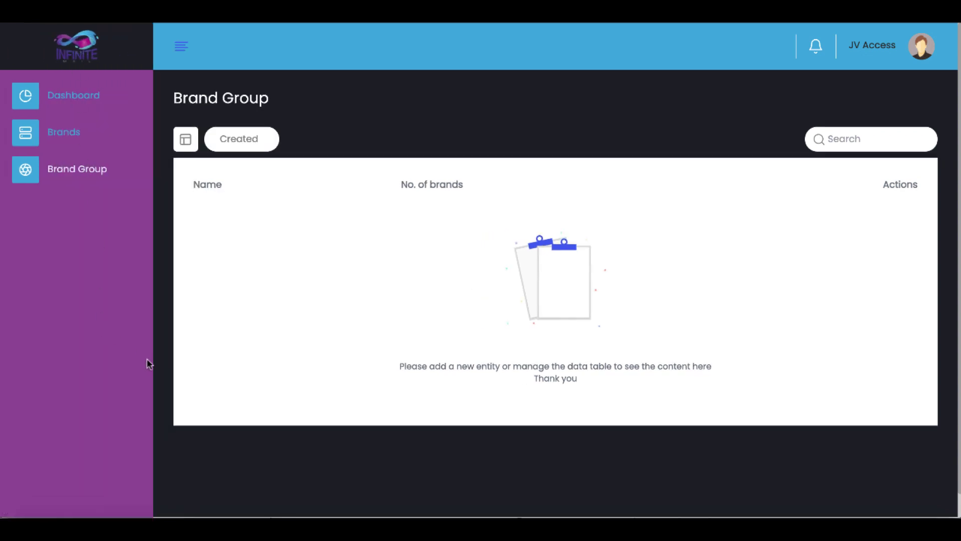
scroll(147, 364, "down", 1)
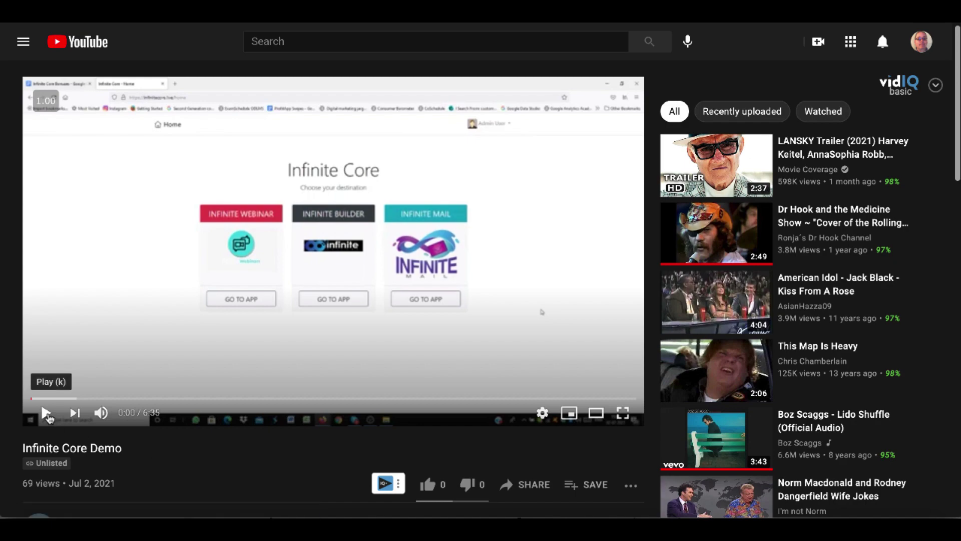
- Play the Infinite Core Demo video on YouTube
left_click(47, 414)
scroll(183, 413, "down", 3)
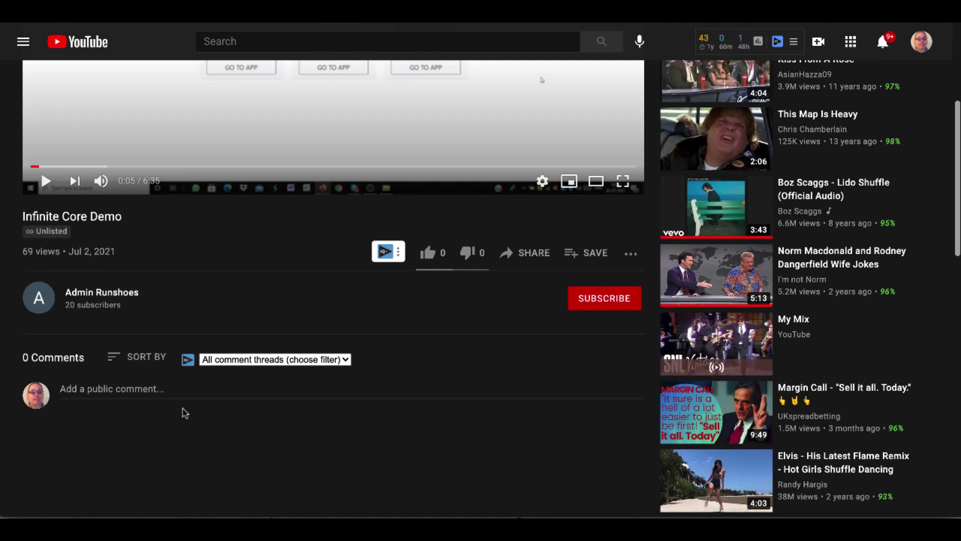
scroll(183, 412, "down", 3)
scroll(183, 412, "up", 6)
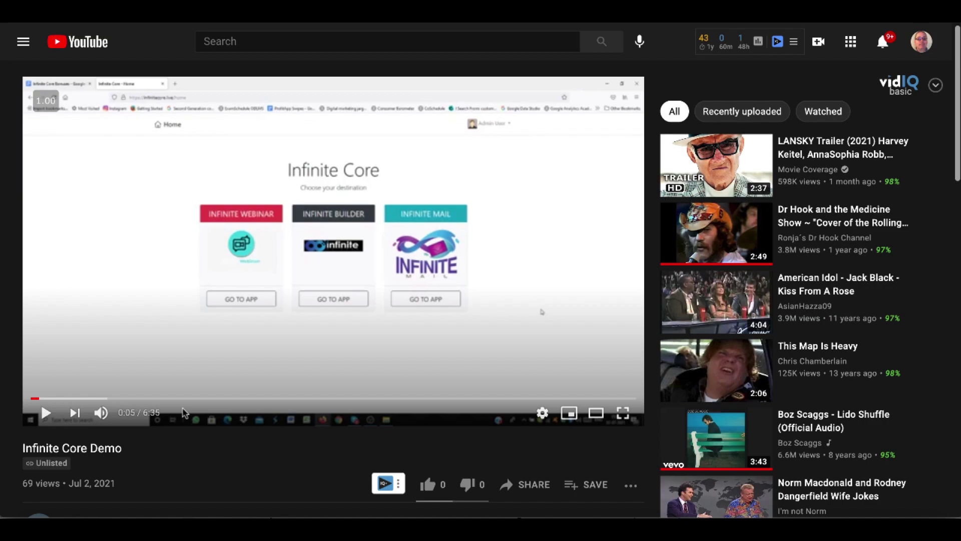
scroll(182, 412, "down", 1)
scroll(182, 409, "up", 1)
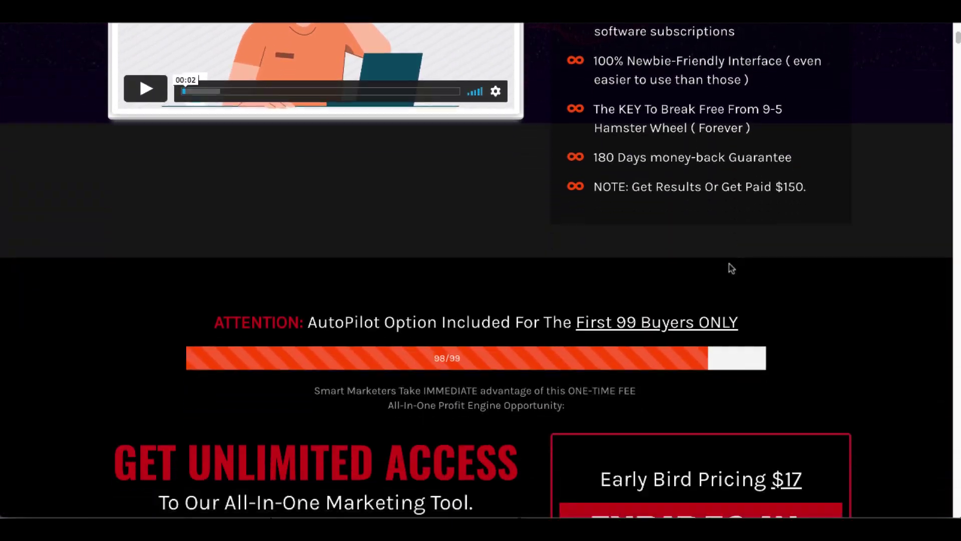
scroll(729, 264, "down", 4)
scroll(730, 266, "down", 1)
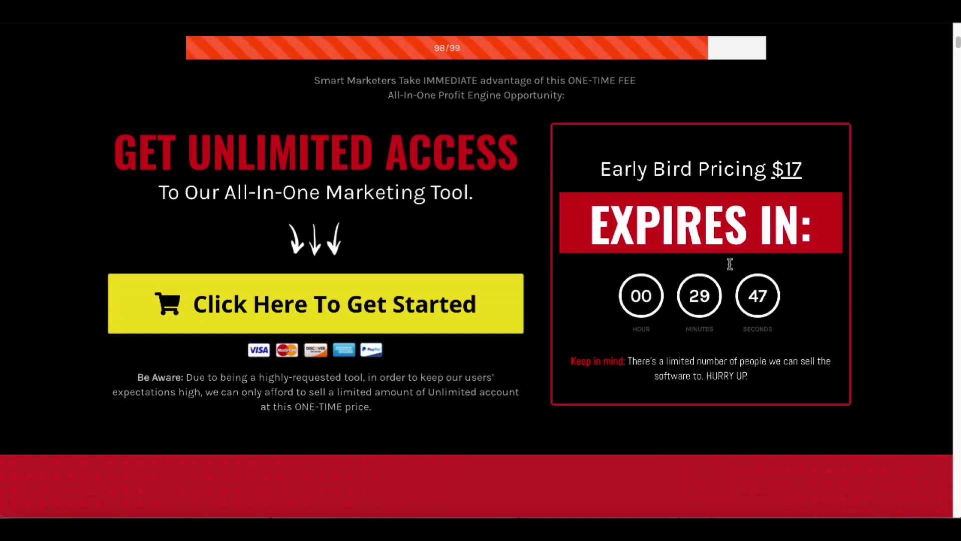
scroll(729, 264, "up", 1)
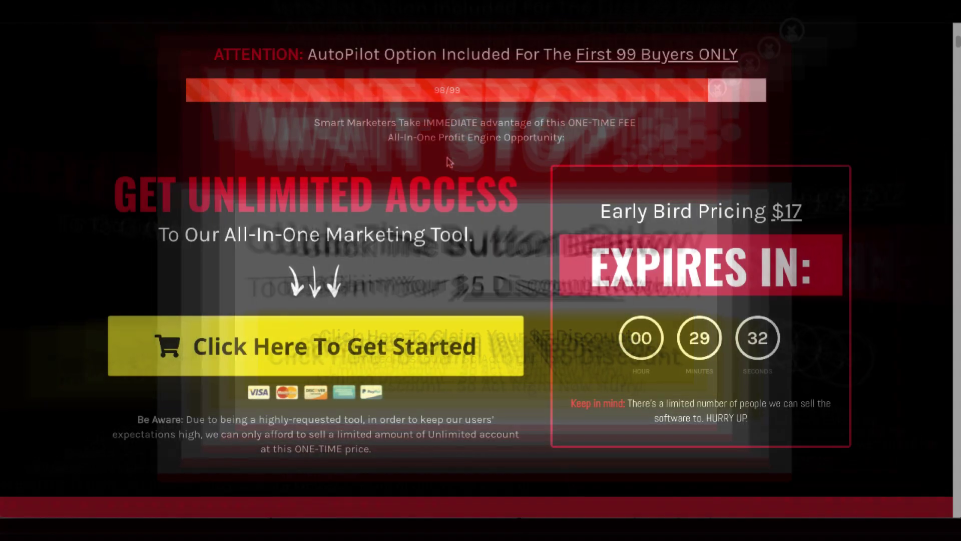
- Display the sales page's HTML source from the right-click menu
right_click(456, 172)
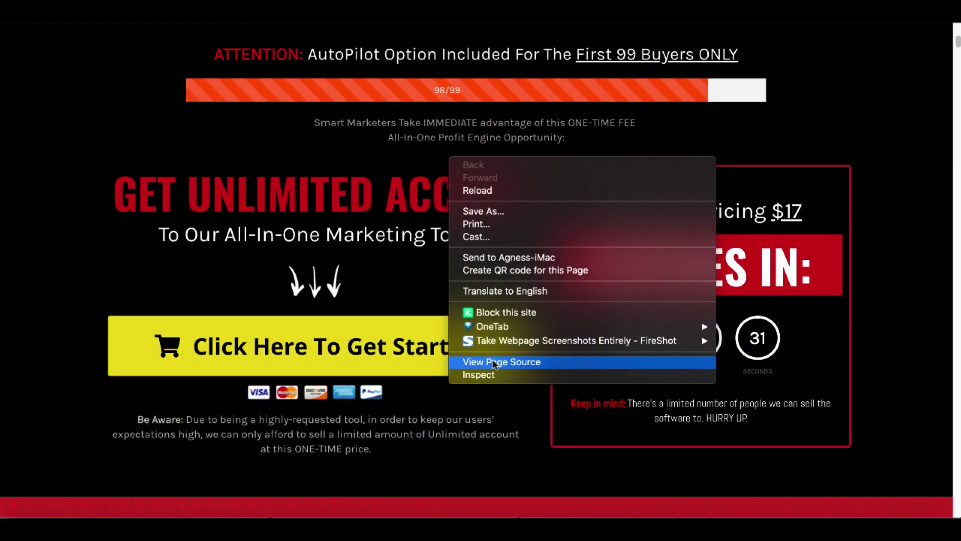
left_click(492, 363)
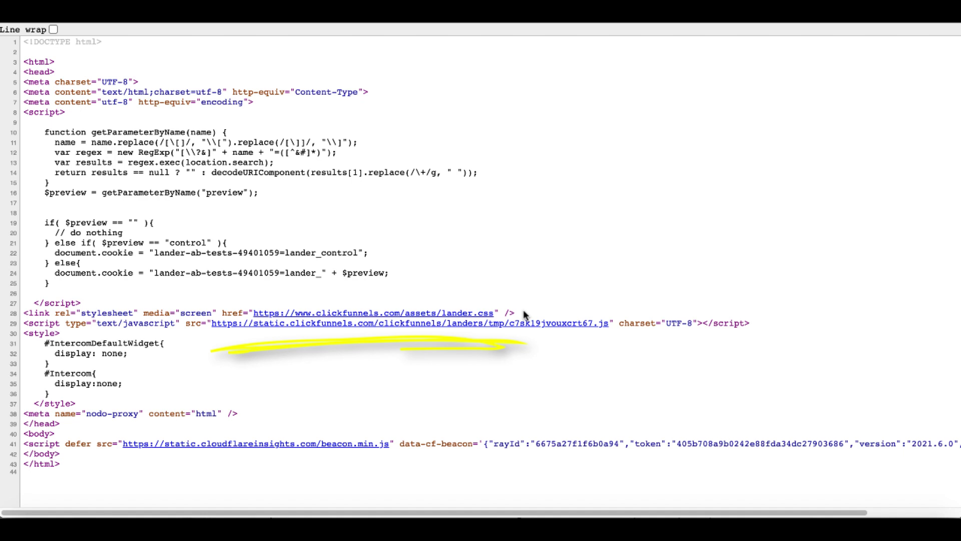